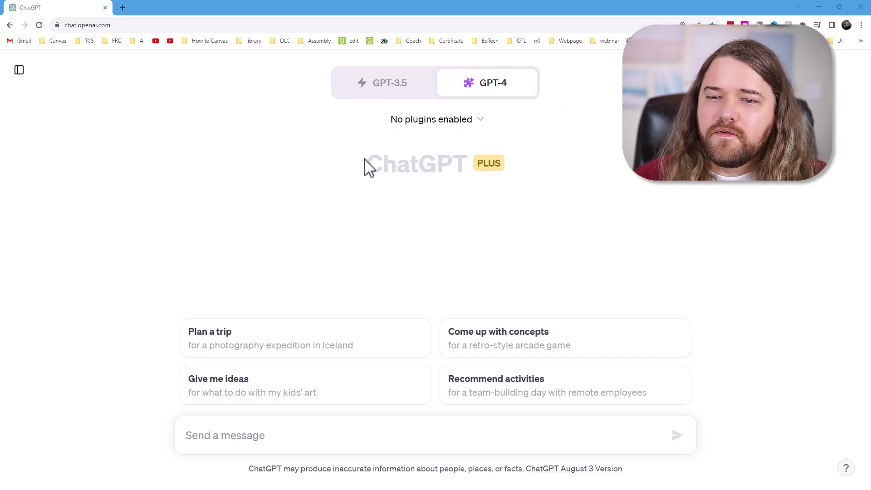
# - Enable the Plugins beta feature in ChatGPT's Settings & Beta
pyautogui.moveTo(498, 92)
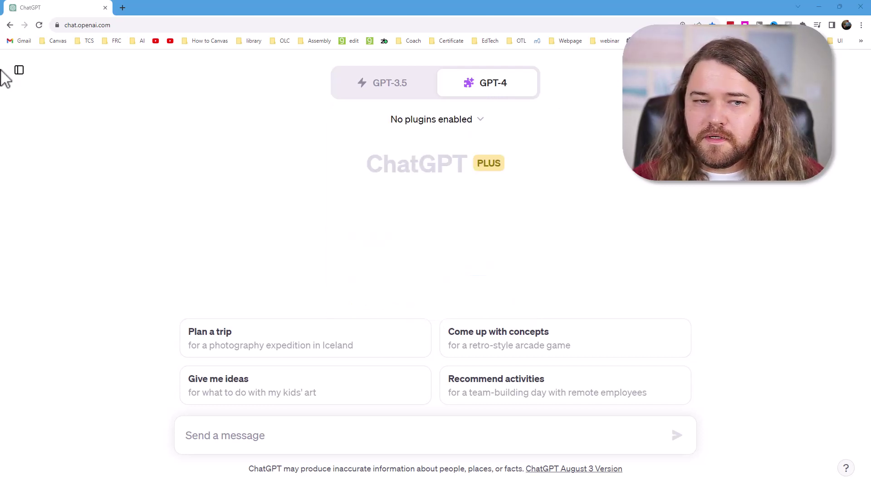
pyautogui.click(19, 71)
pyautogui.click(161, 467)
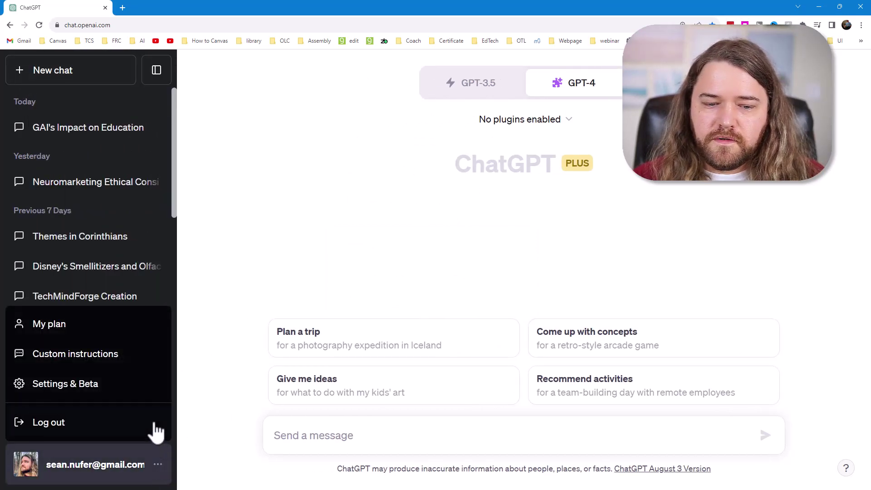
pyautogui.click(86, 384)
pyautogui.click(286, 224)
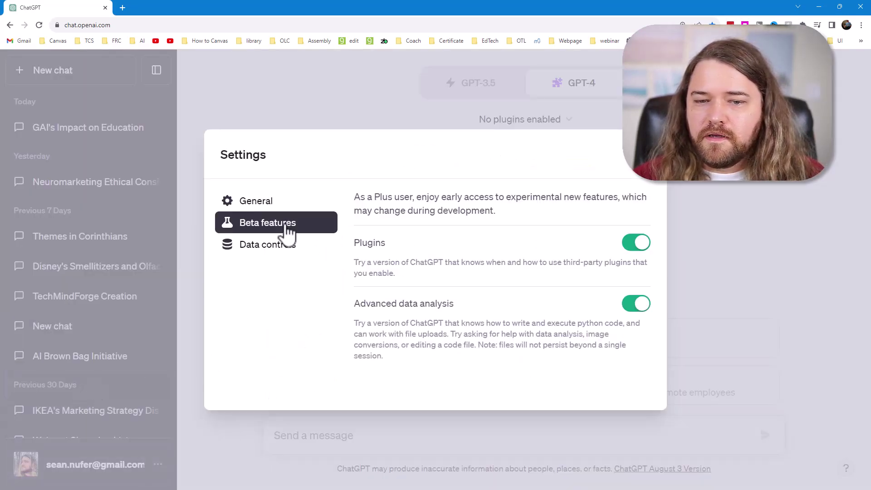
pyautogui.click(636, 245)
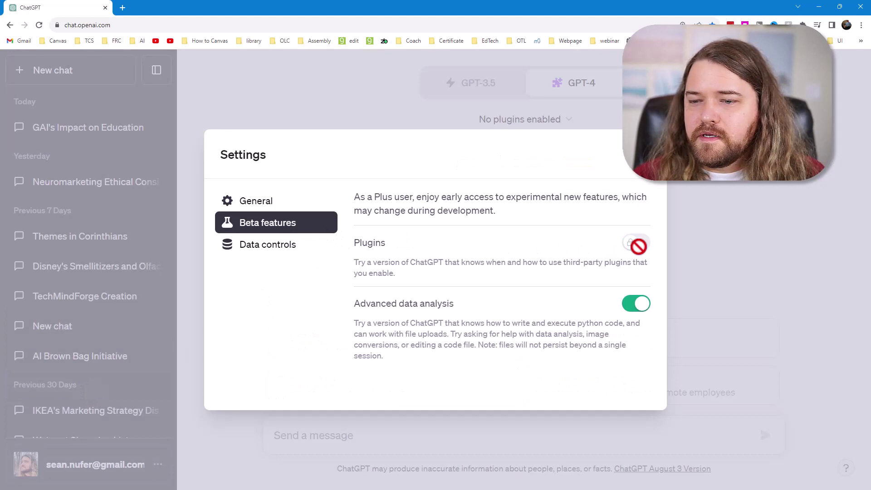
pyautogui.click(637, 248)
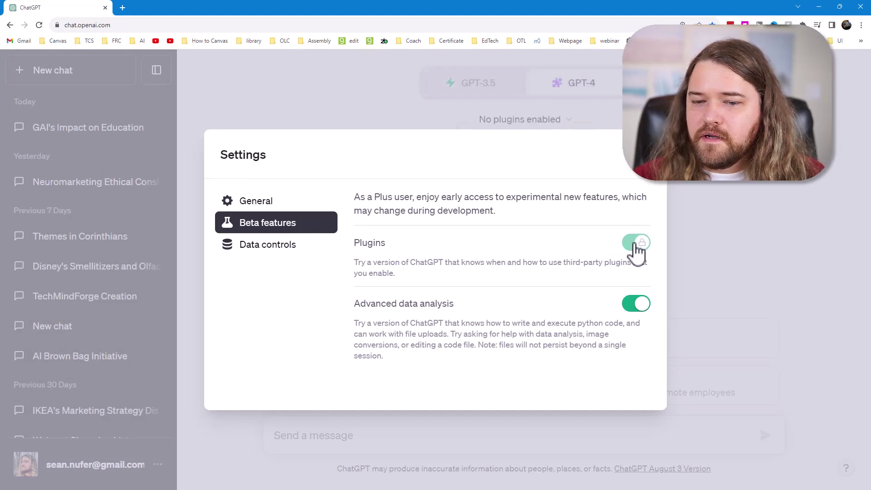
pyautogui.click(651, 154)
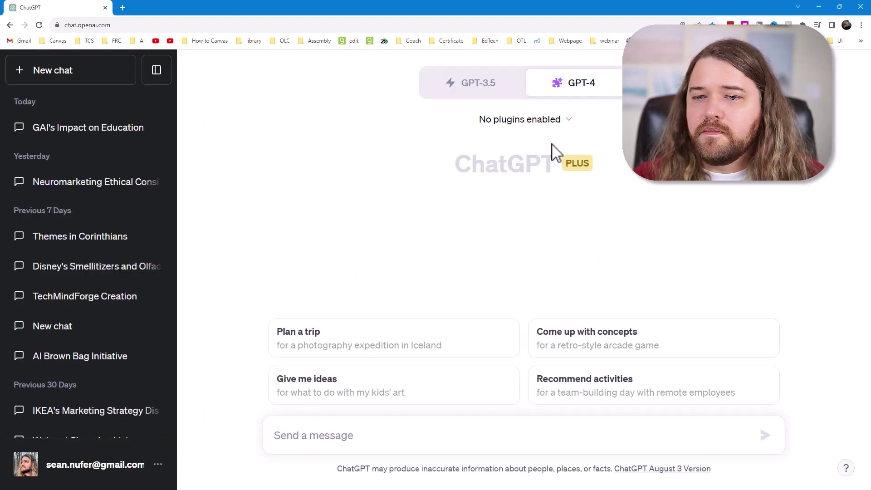
# - Search the plugin store for 'canva' and install the Canva plugin
pyautogui.click(555, 129)
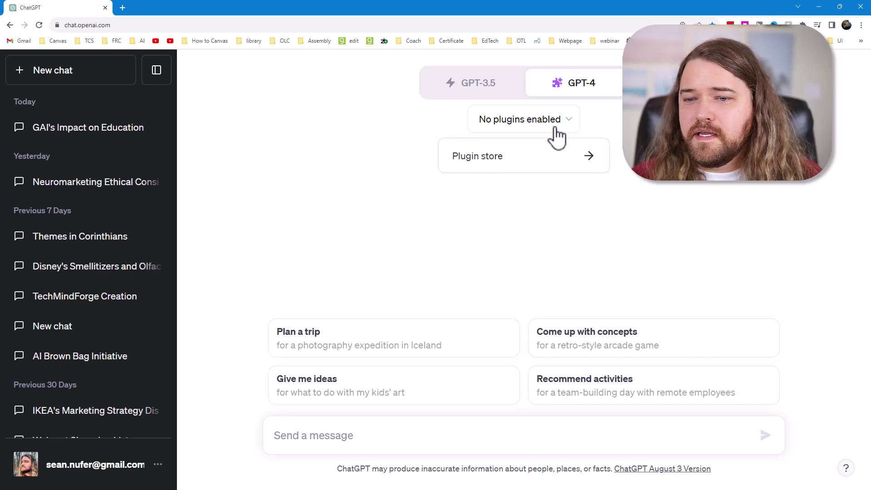
pyautogui.click(487, 159)
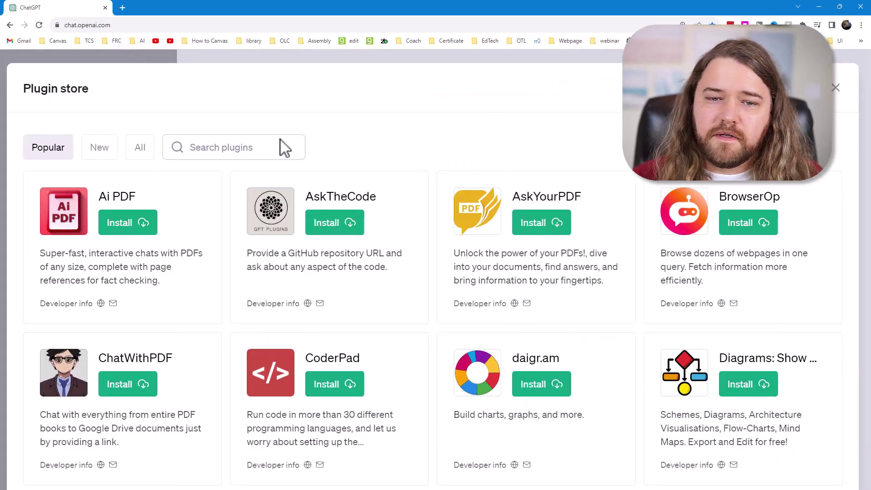
pyautogui.click(237, 149)
pyautogui.write('canva')
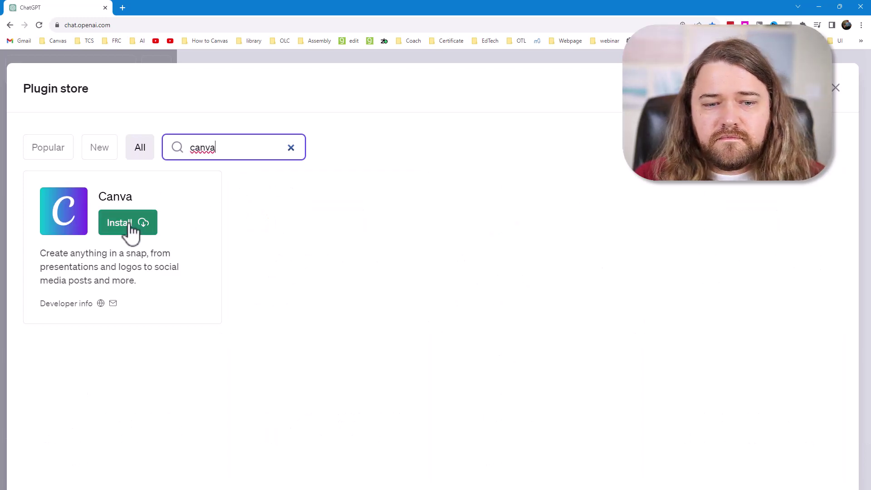
pyautogui.click(130, 223)
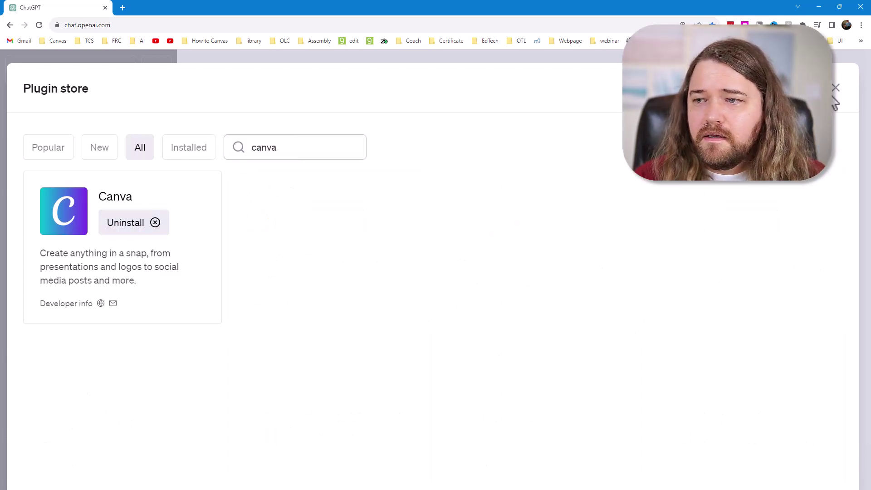
pyautogui.click(836, 89)
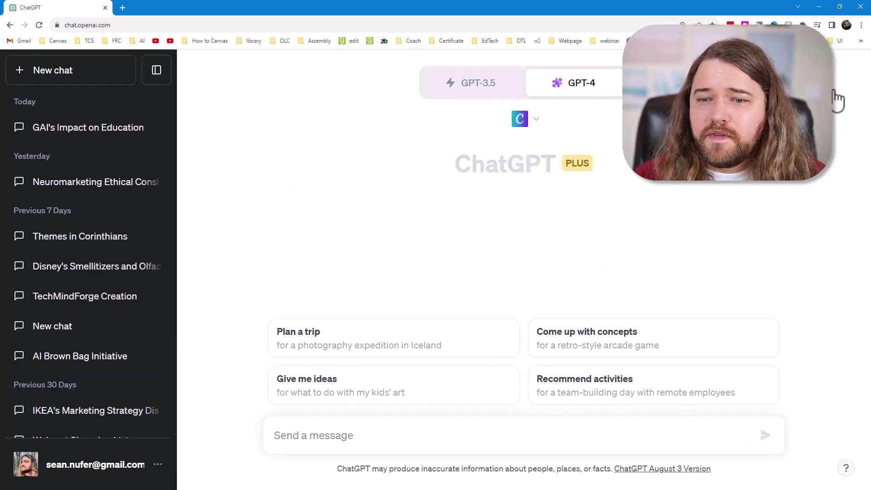
# - Confirm Canva is the enabled plugin and review the drafted 'Welcome to Consumer Psychology' banner prompt
pyautogui.click(536, 129)
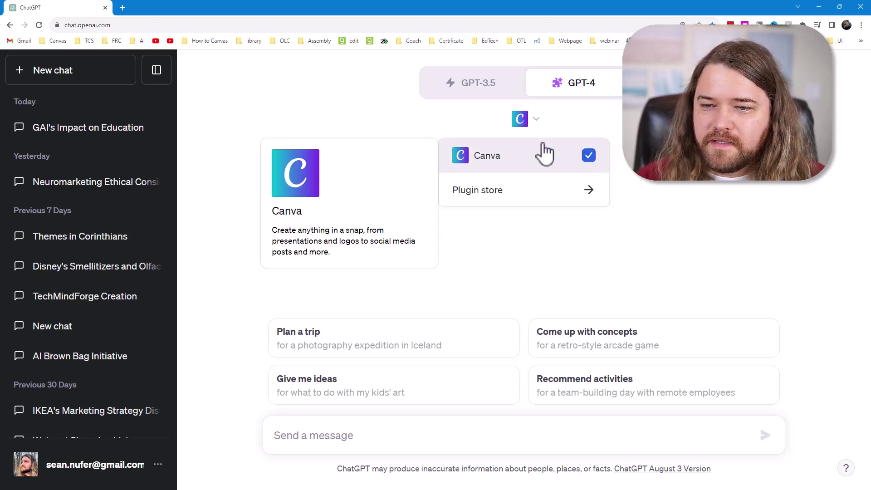
pyautogui.press('Escape')
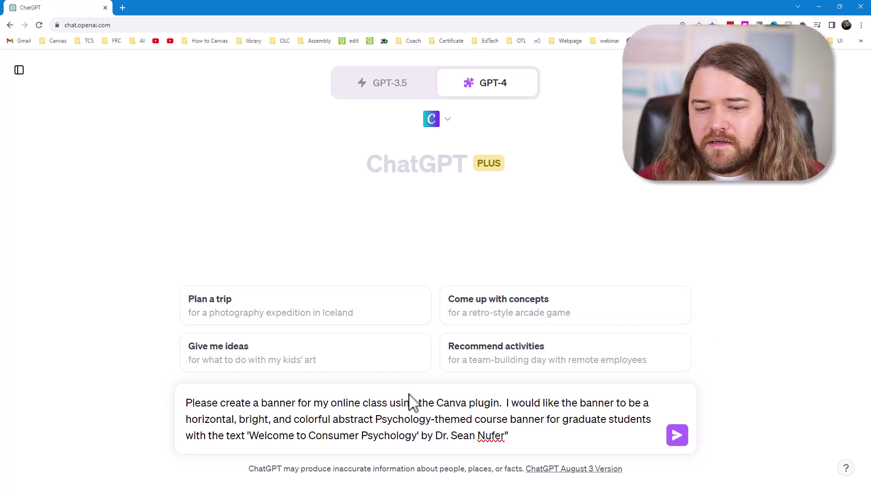
pyautogui.moveTo(422, 403); pyautogui.dragTo(495, 407)
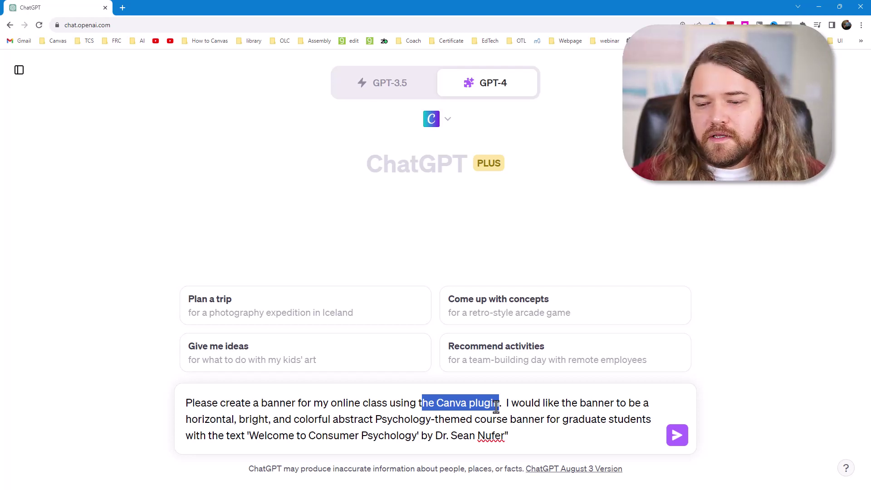
pyautogui.click(522, 405)
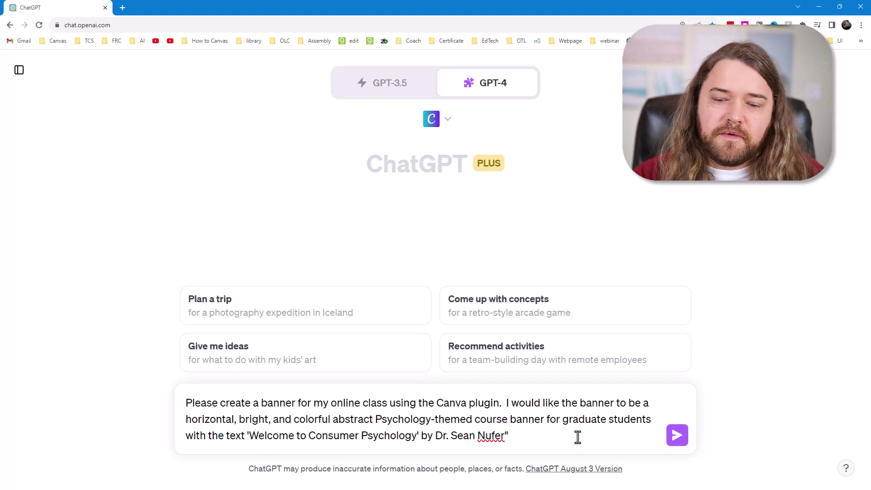
# - Send the banner request and scroll through the five suggested Canva banner templates
pyautogui.click(677, 436)
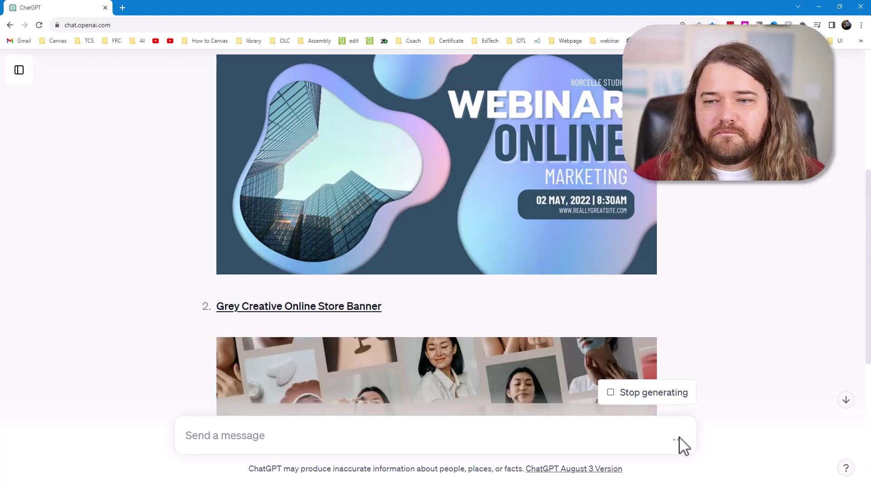
pyautogui.moveTo(868, 218); pyautogui.dragTo(868, 183)
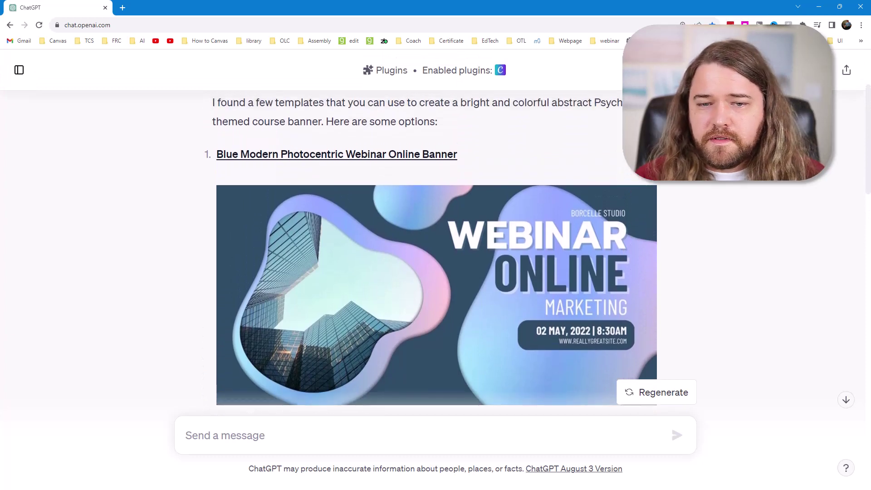
pyautogui.scroll(-1, 857, 186)
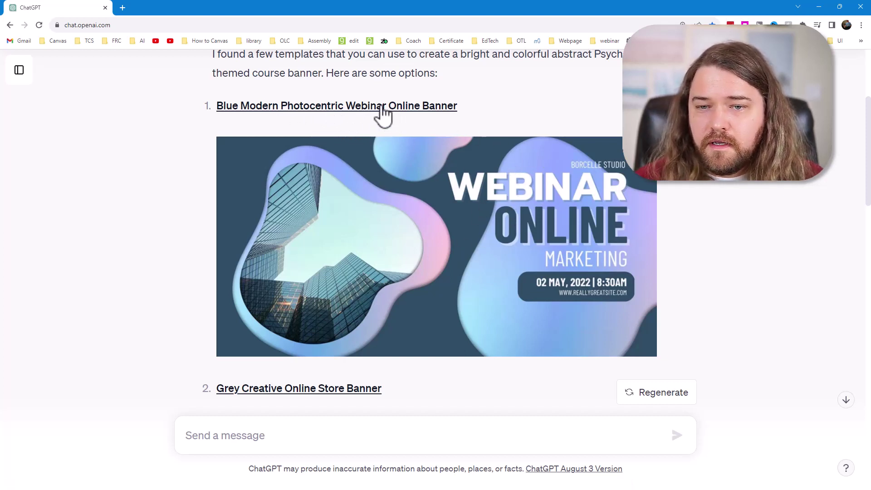
pyautogui.scroll(-5, 713, 247)
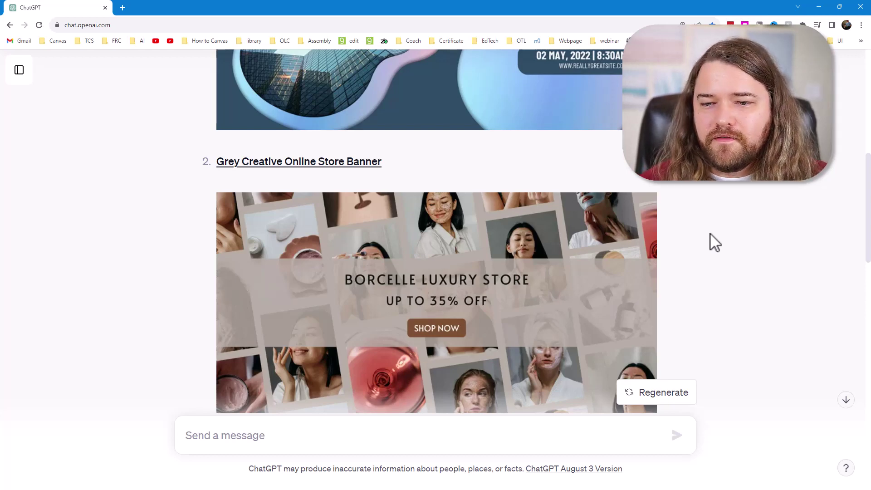
pyautogui.scroll(-3, 726, 232)
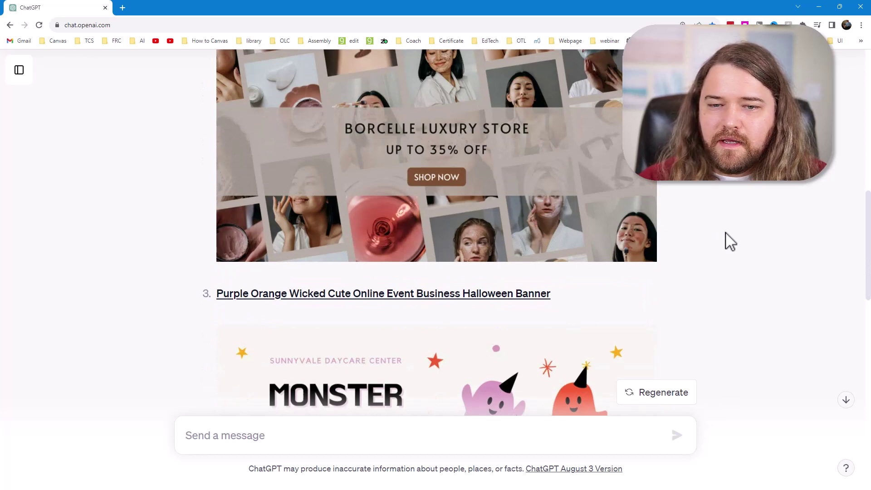
pyautogui.scroll(2, 728, 241)
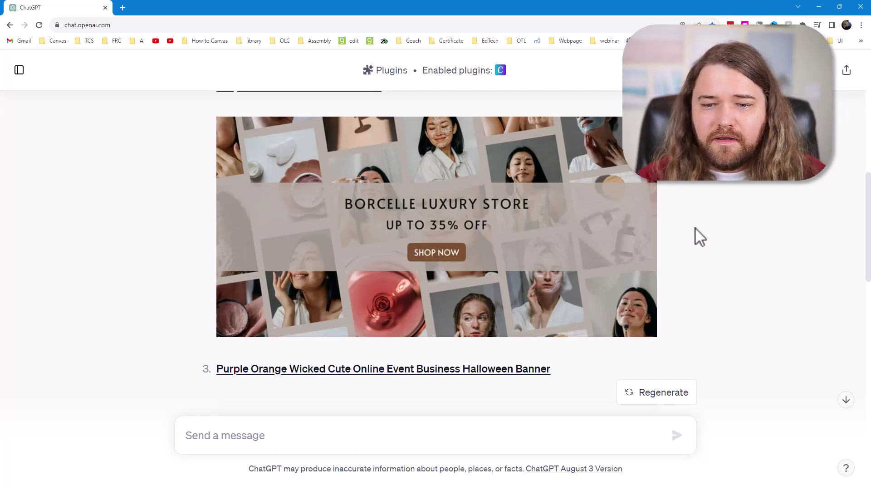
pyautogui.scroll(-7, 701, 233)
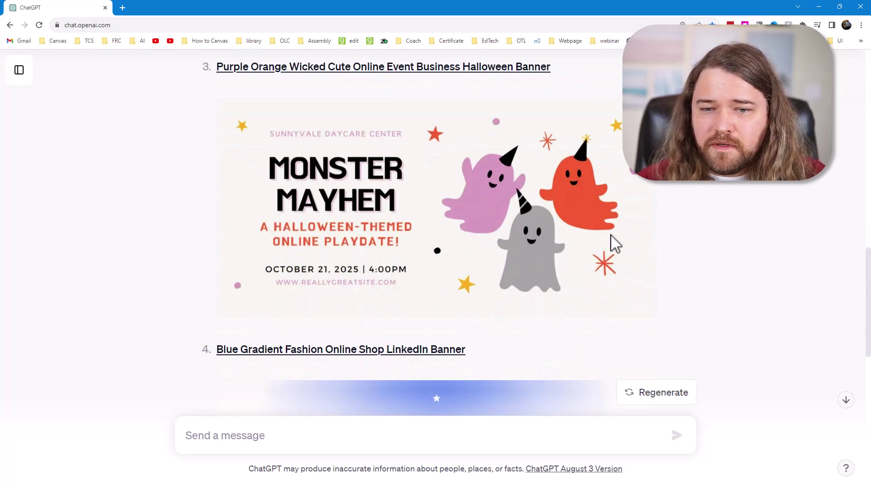
pyautogui.scroll(-4, 617, 240)
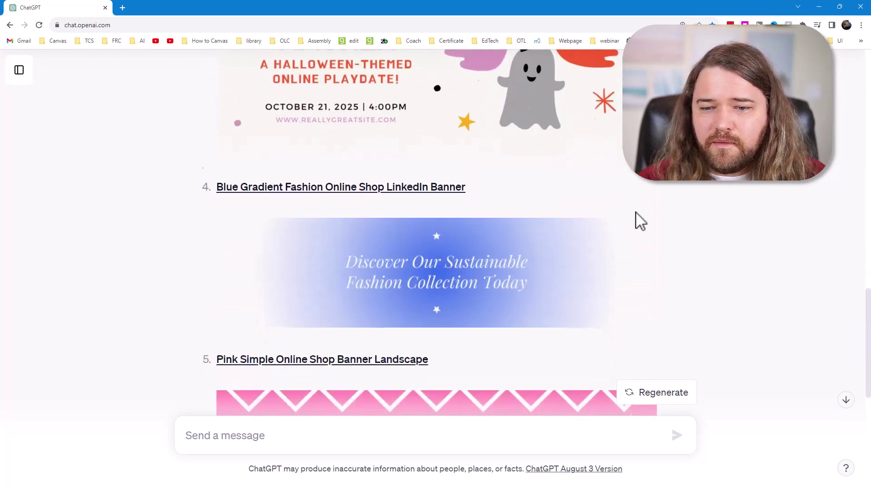
pyautogui.scroll(-6, 601, 243)
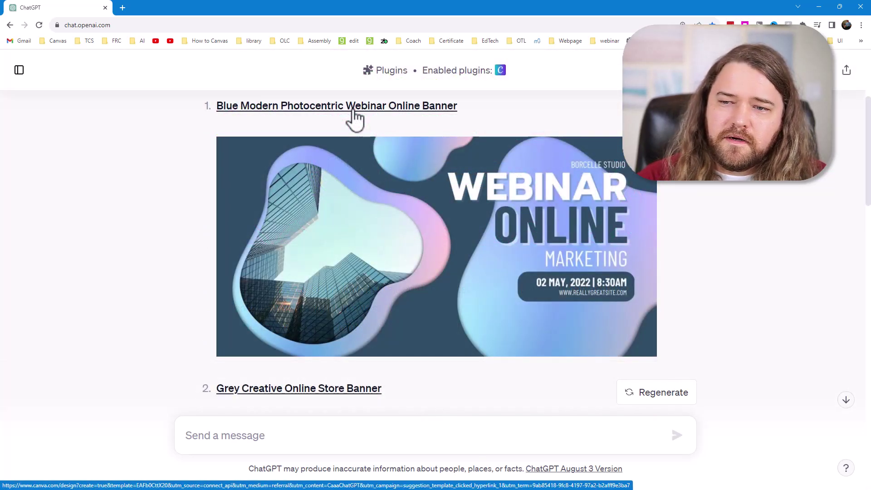
# - Open the Blue Modern Photocentric Webinar template, delete BORCELLE STUDIO, and retitle it CONSUMER PSYCHOLOGY
pyautogui.click(353, 111)
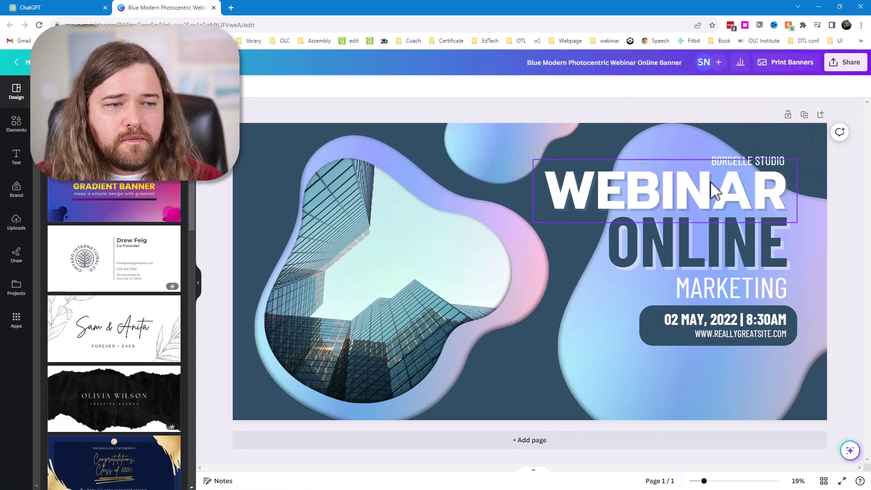
pyautogui.click(752, 160)
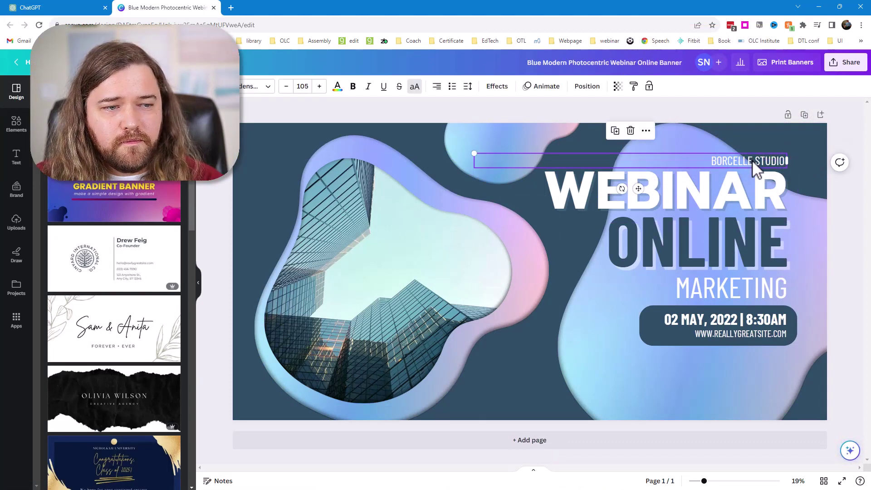
pyautogui.press('Delete')
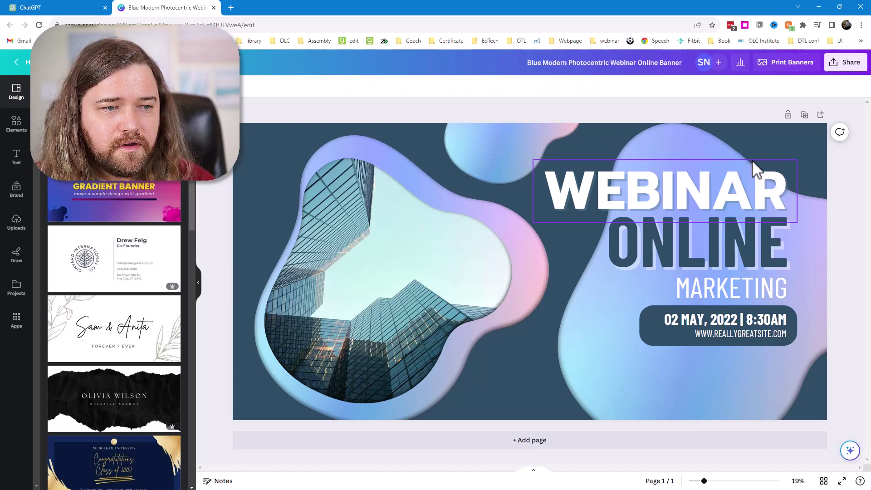
pyautogui.doubleClick(660, 192)
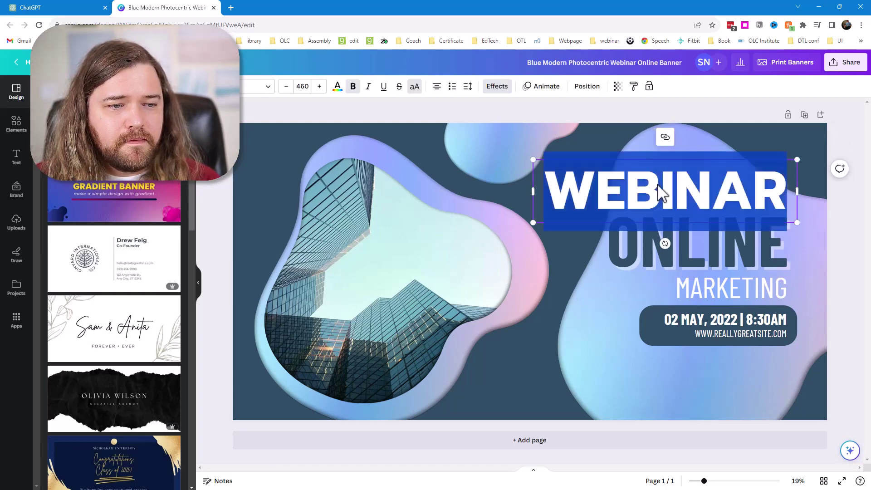
pyautogui.write('CONSUME')
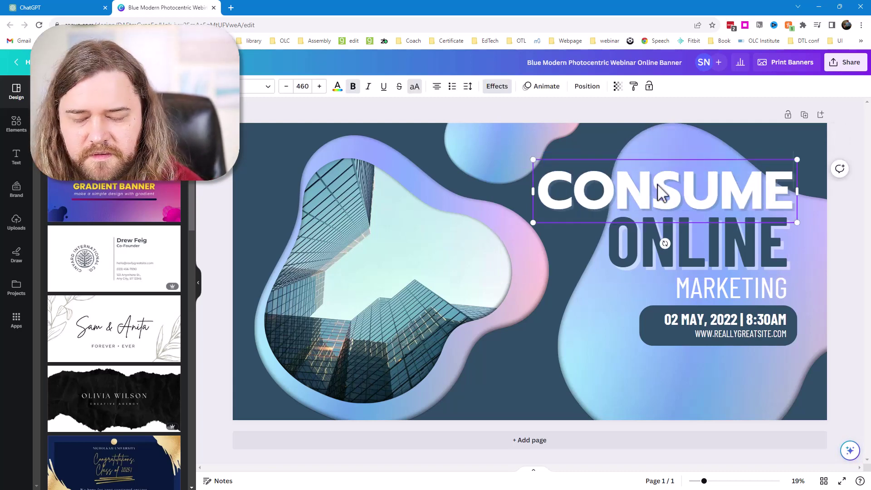
pyautogui.press('Return')
pyautogui.write('R')
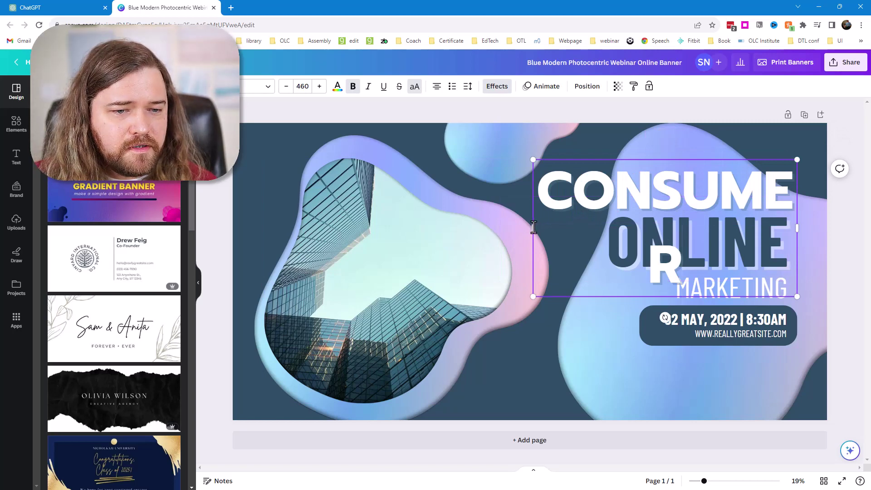
pyautogui.moveTo(532, 227); pyautogui.dragTo(497, 227)
pyautogui.doubleClick(676, 247)
pyautogui.write('PSYCHO')
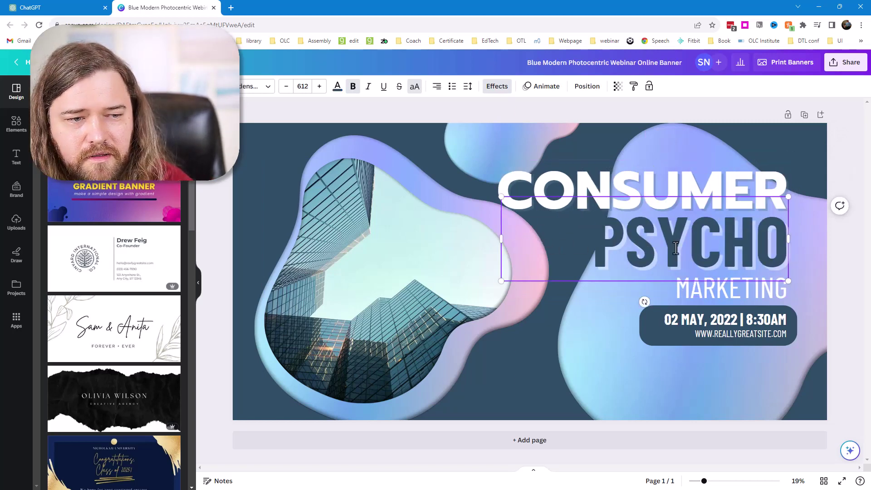
pyautogui.write('LOGY')
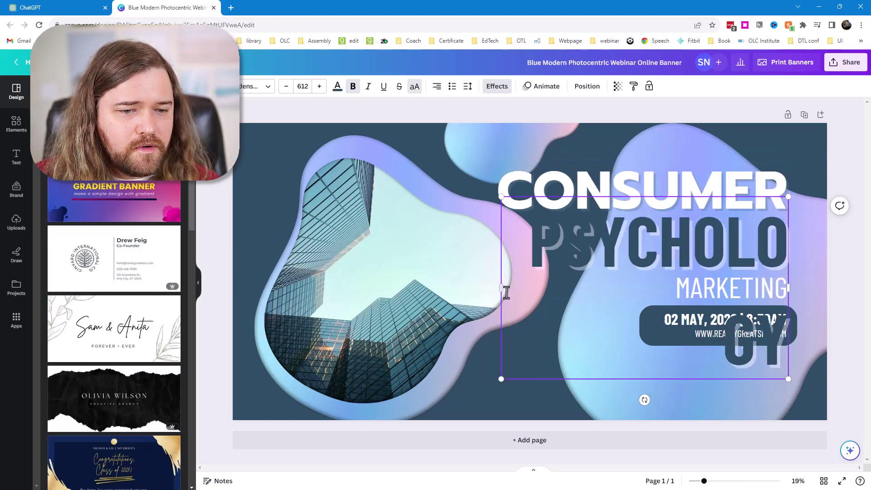
pyautogui.click(845, 295)
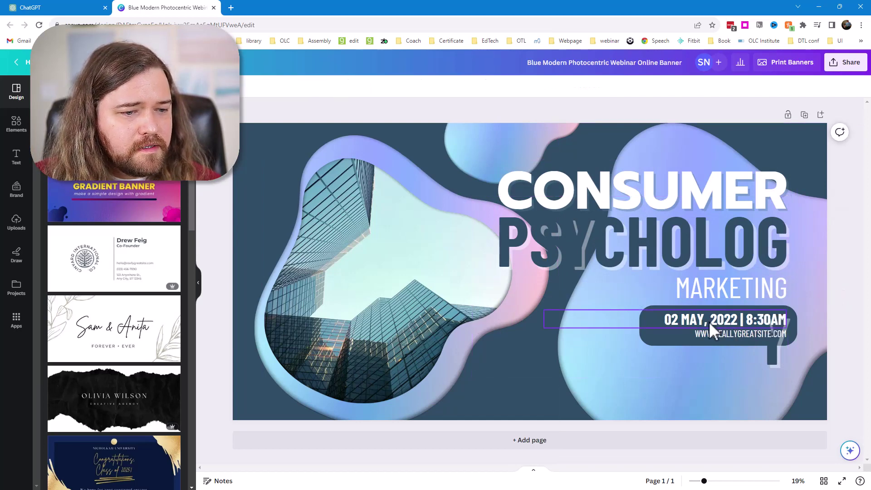
# - Delete the MARKETING and website address text boxes
pyautogui.click(720, 293)
pyautogui.press('Delete')
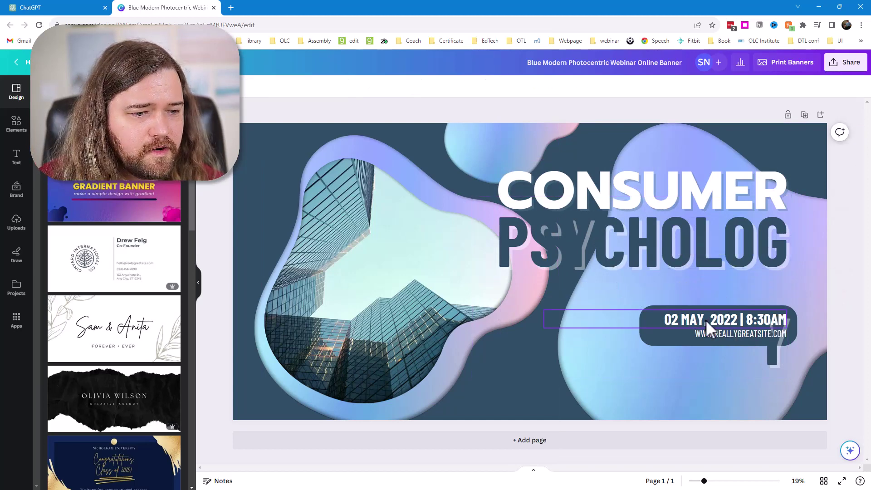
pyautogui.click(717, 335)
pyautogui.press('Delete')
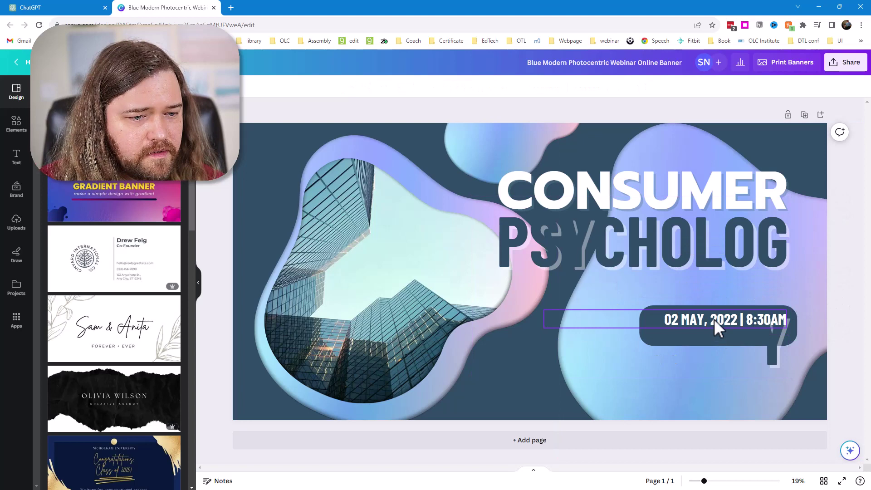
# - Replace the date with the presenter's name, fit and reposition it, and enlarge it four steps
pyautogui.doubleClick(715, 320)
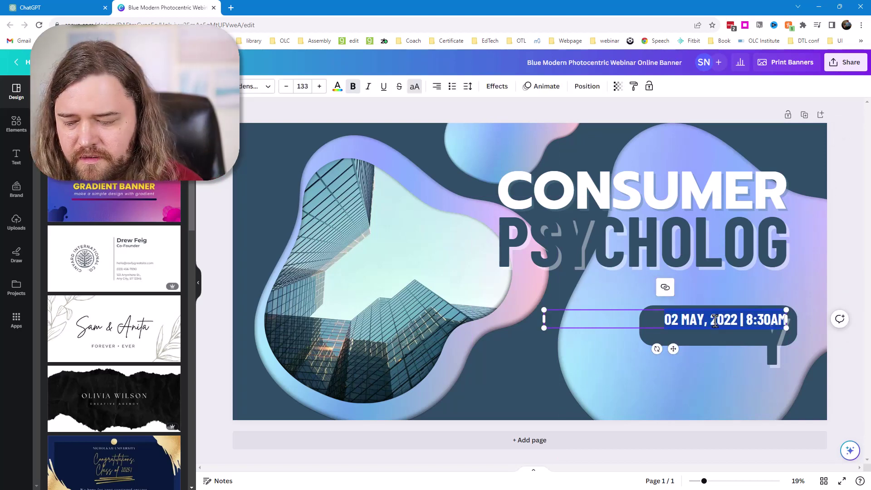
pyautogui.write('DR SEAN NUFER')
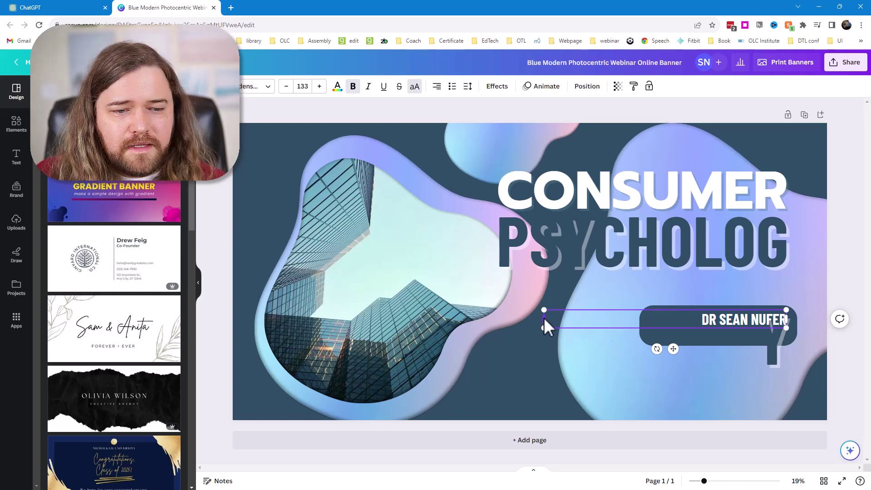
pyautogui.moveTo(543, 318); pyautogui.dragTo(690, 319)
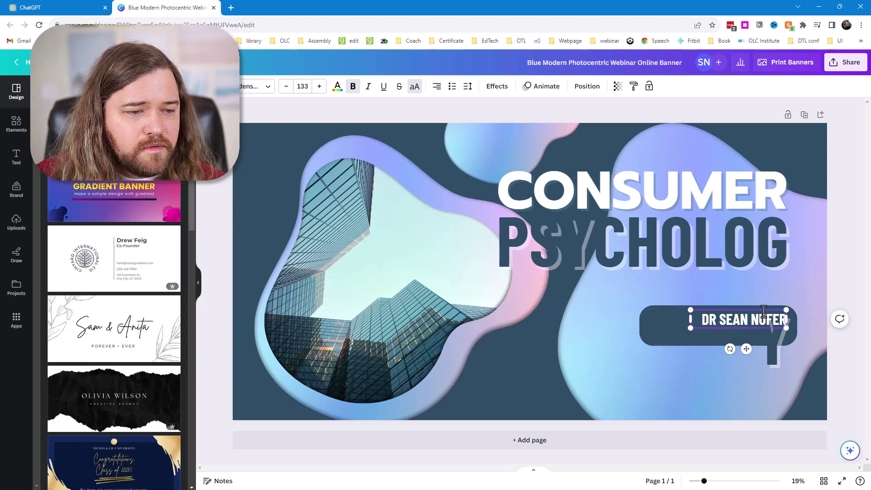
pyautogui.moveTo(746, 349); pyautogui.dragTo(714, 353)
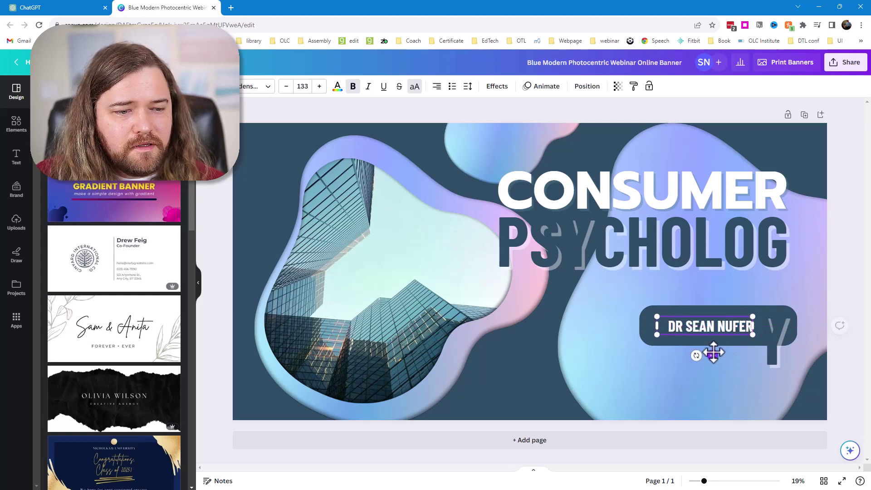
pyautogui.click(319, 86)
pyautogui.click(320, 86)
pyautogui.click(319, 86)
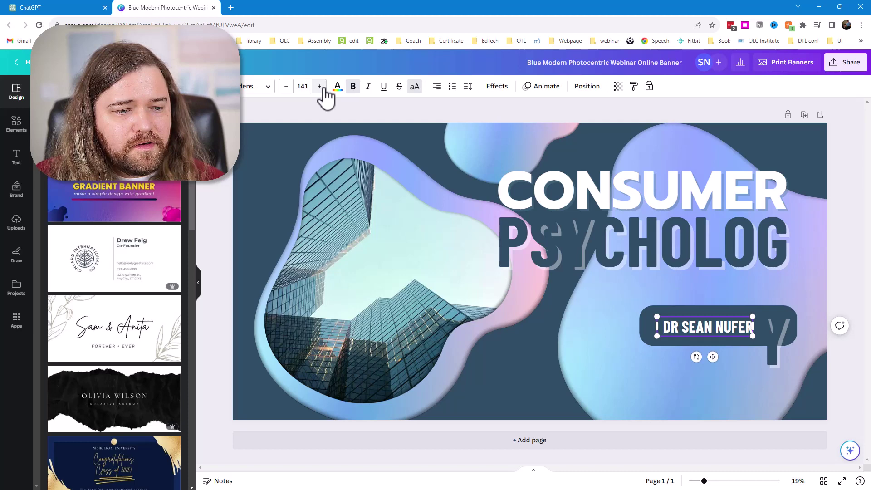
pyautogui.click(319, 86)
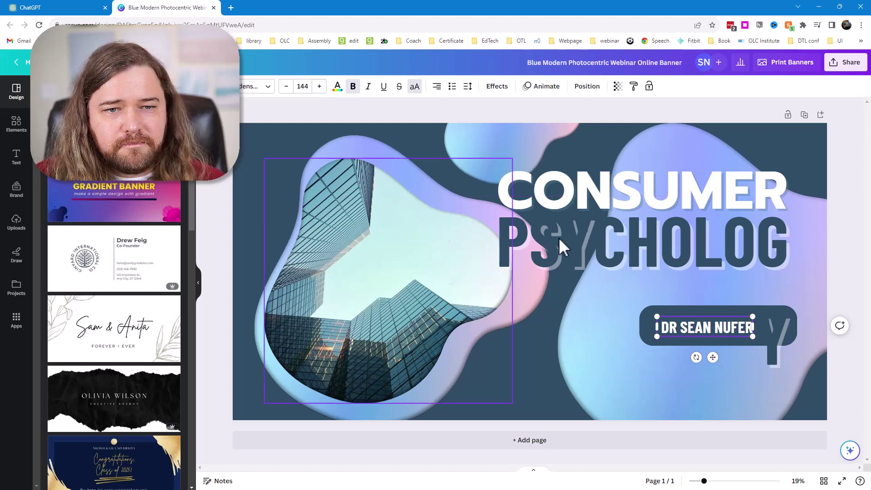
pyautogui.click(570, 245)
# - Make PSYCHOLOGY light beige with a dark Outline effect
pyautogui.doubleClick(545, 244)
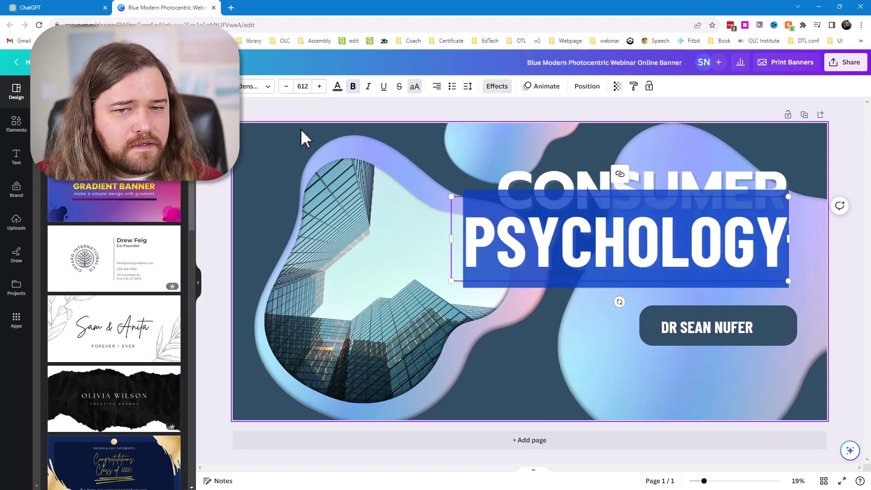
pyautogui.click(337, 87)
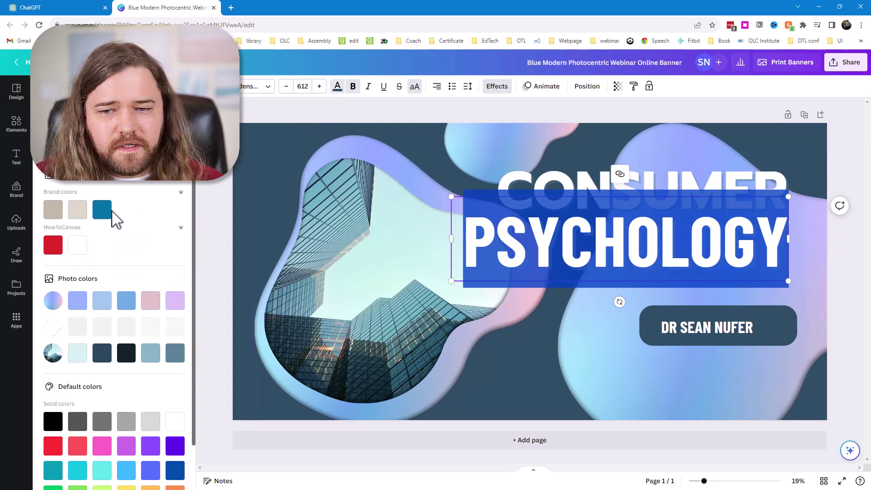
pyautogui.click(78, 210)
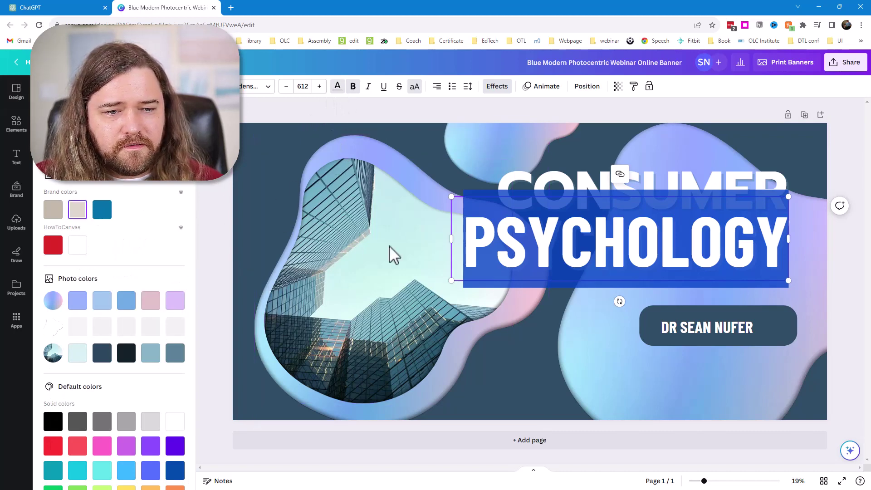
pyautogui.click(496, 88)
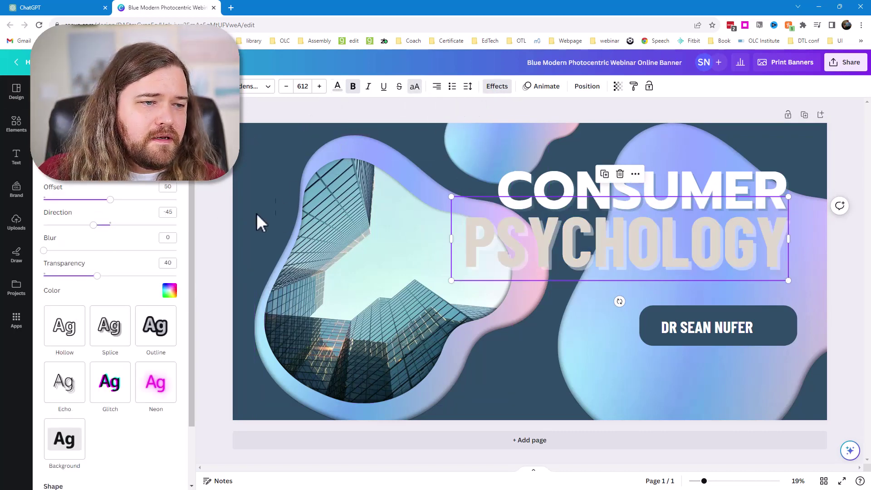
pyautogui.click(156, 327)
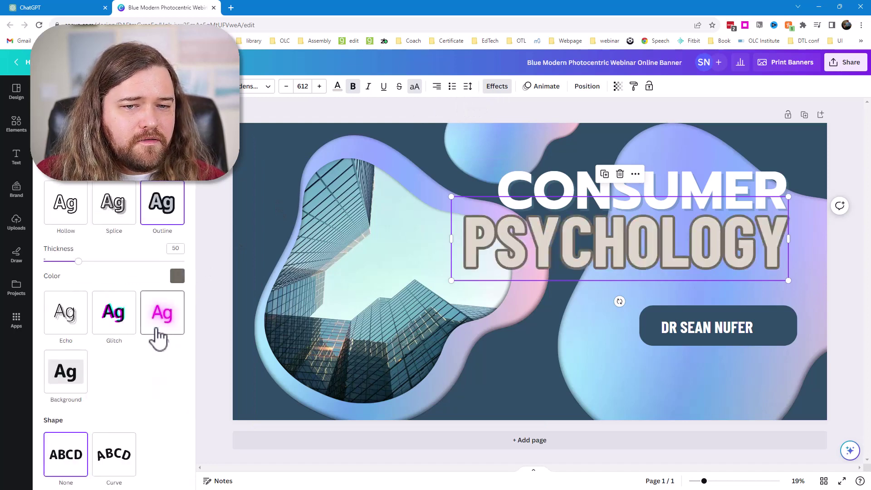
# - Lower PSYCHOLOGY slightly and move the name button down and left
pyautogui.moveTo(657, 258); pyautogui.dragTo(700, 325)
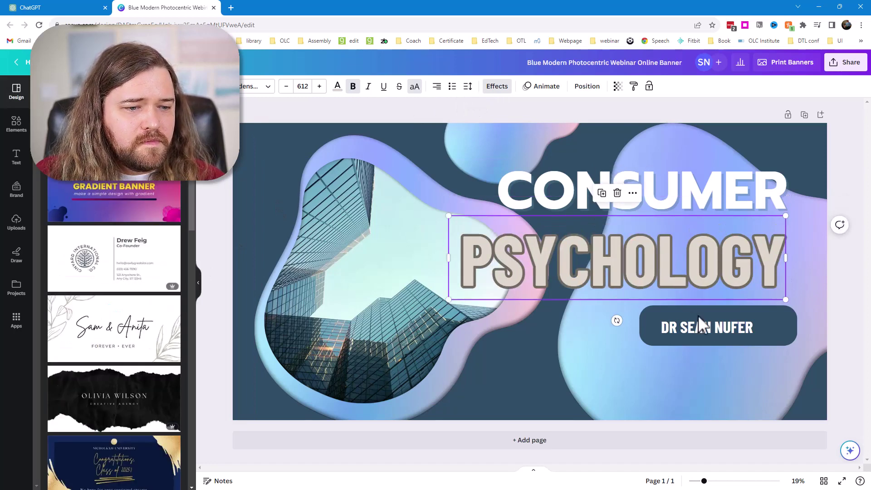
pyautogui.click(766, 315)
pyautogui.click(742, 325)
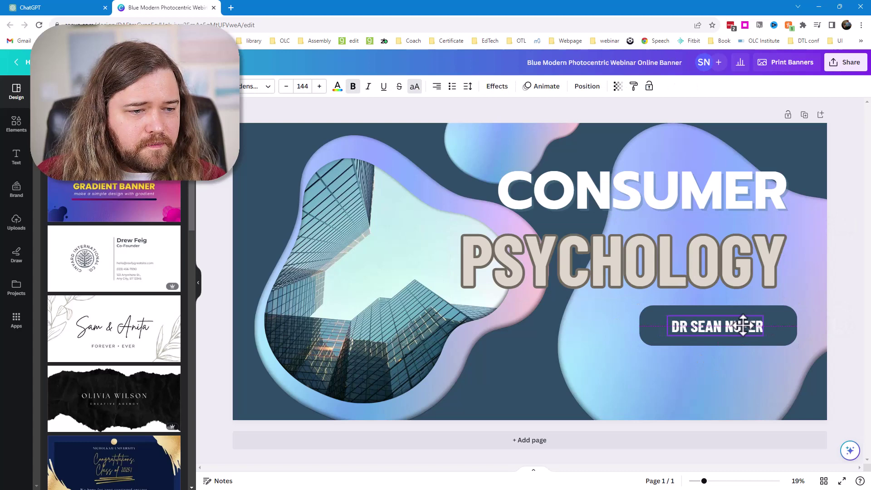
pyautogui.moveTo(743, 326); pyautogui.dragTo(747, 324)
pyautogui.click(657, 320)
pyautogui.moveTo(657, 321); pyautogui.dragTo(622, 366)
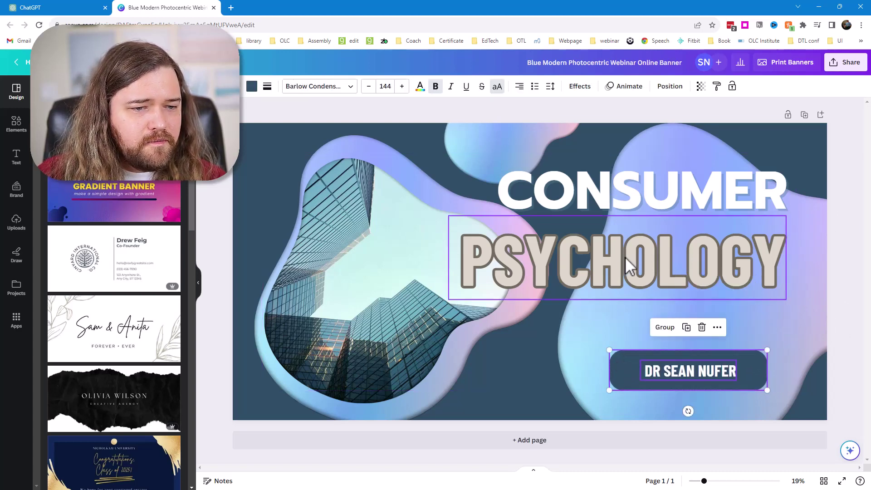
# - Reposition CONSUMER and PSYCHOLOGY, then enlarge both title words three font-size steps
pyautogui.click(619, 274)
pyautogui.moveTo(633, 194); pyautogui.dragTo(421, 218)
pyautogui.moveTo(536, 309); pyautogui.dragTo(511, 298)
pyautogui.keyDown('shift'); pyautogui.click(465, 225); pyautogui.keyUp('shift')
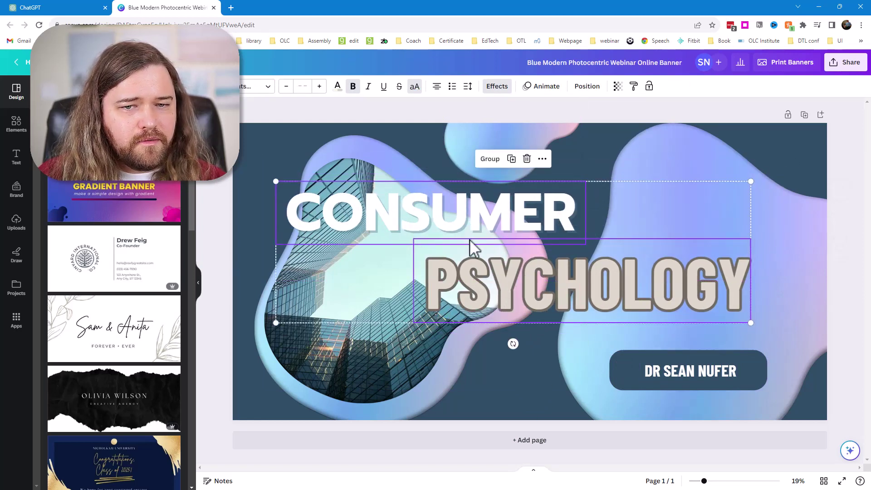
pyautogui.click(319, 86)
pyautogui.click(320, 87)
pyautogui.click(319, 86)
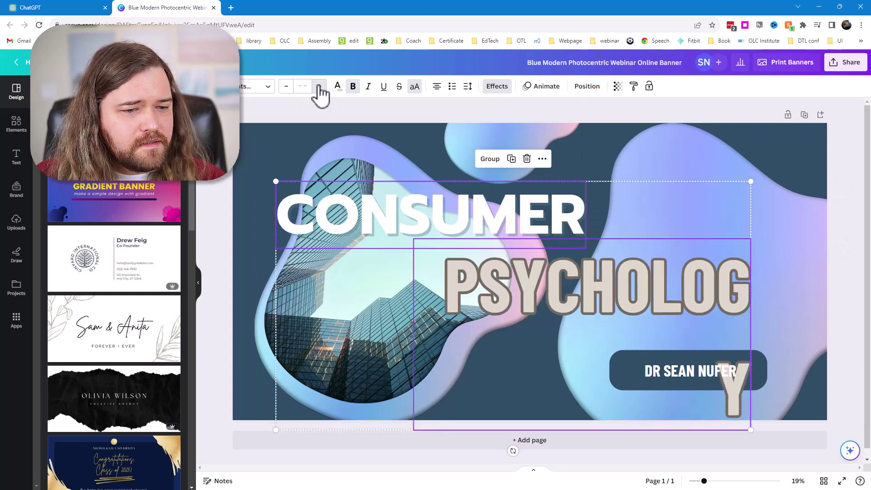
# - Widen the CONSUMER and PSYCHOLOGY text boxes so each fits on one line
pyautogui.click(837, 218)
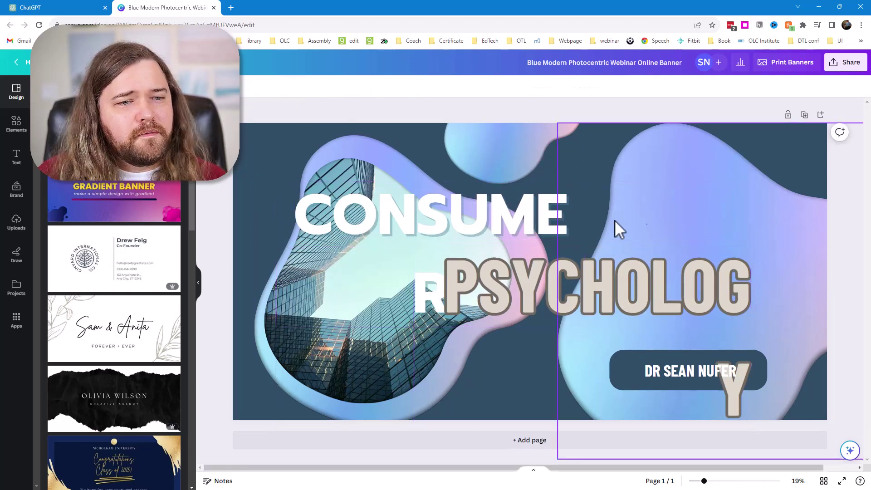
pyautogui.click(581, 252)
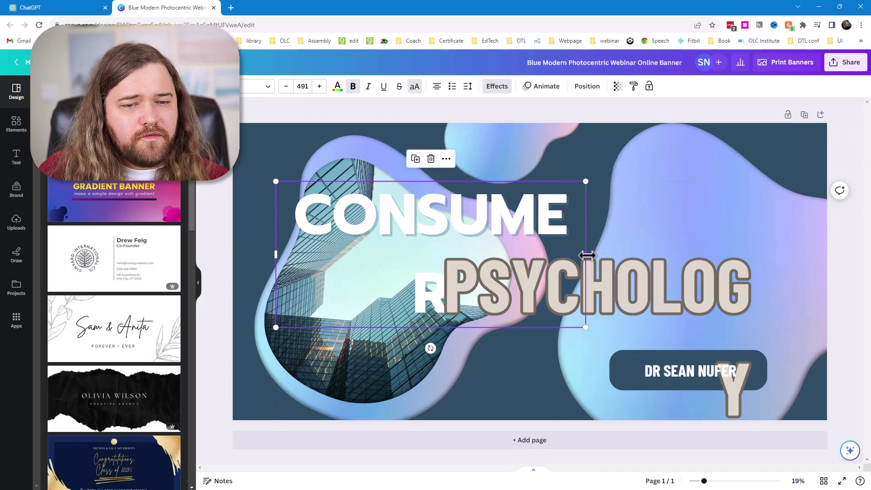
pyautogui.moveTo(587, 255); pyautogui.dragTo(694, 255)
pyautogui.click(712, 289)
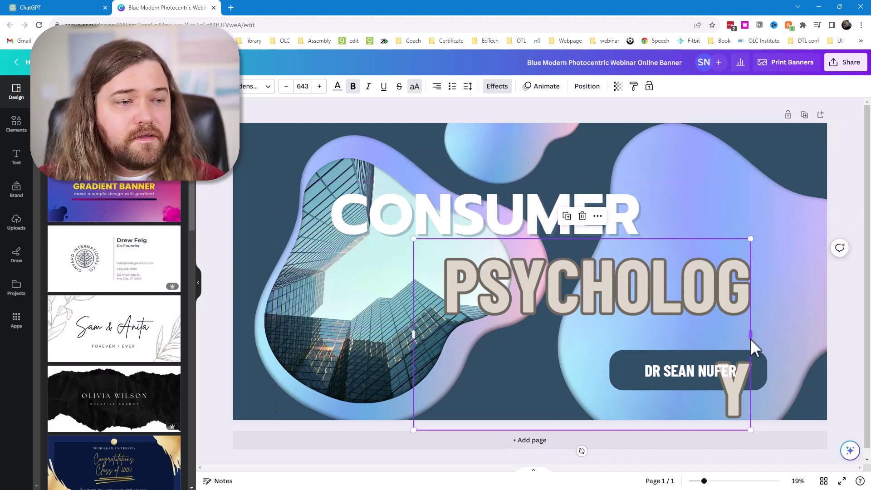
pyautogui.moveTo(750, 335); pyautogui.dragTo(789, 333)
# - Generate and copy the design's HTML embed code via Share > Embed
pyautogui.click(824, 95)
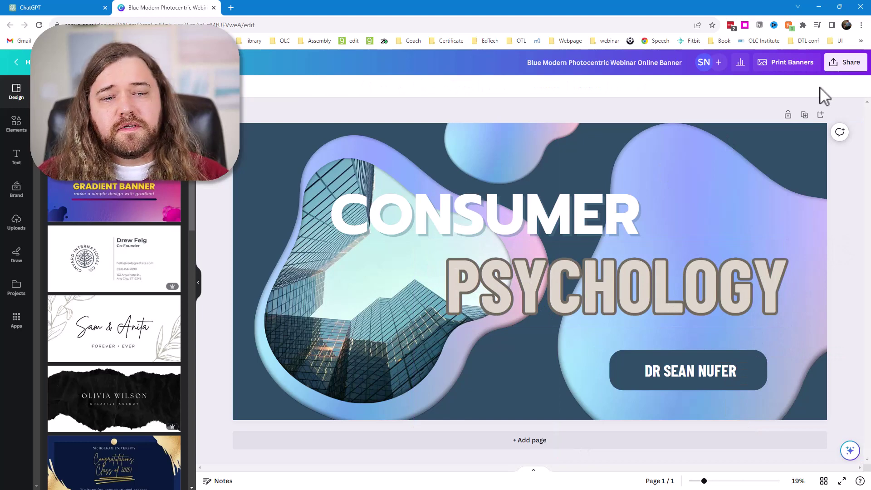
pyautogui.click(844, 67)
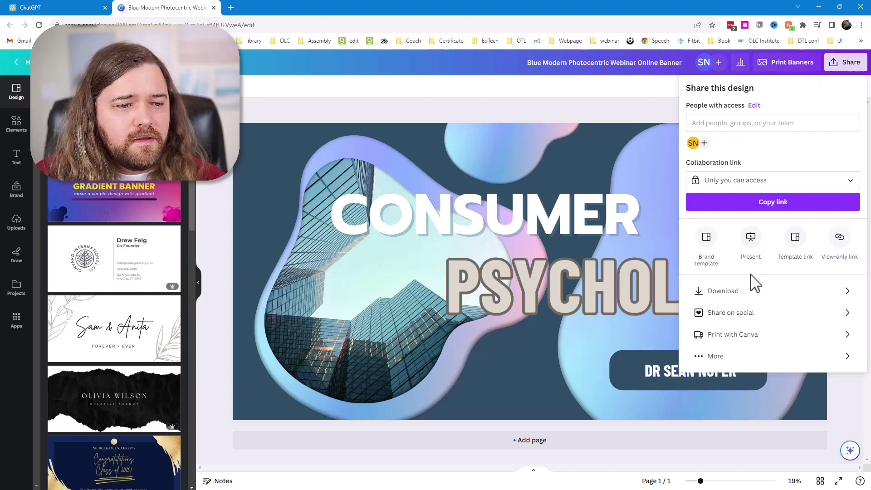
pyautogui.click(718, 361)
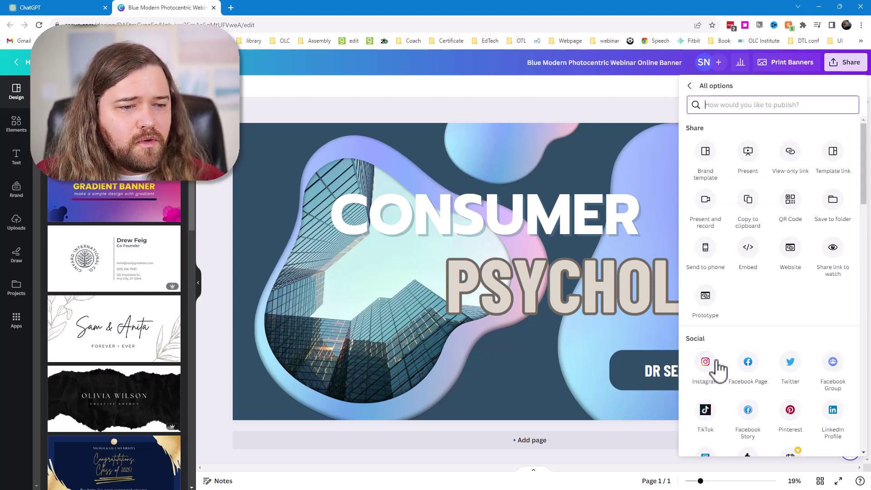
pyautogui.click(748, 253)
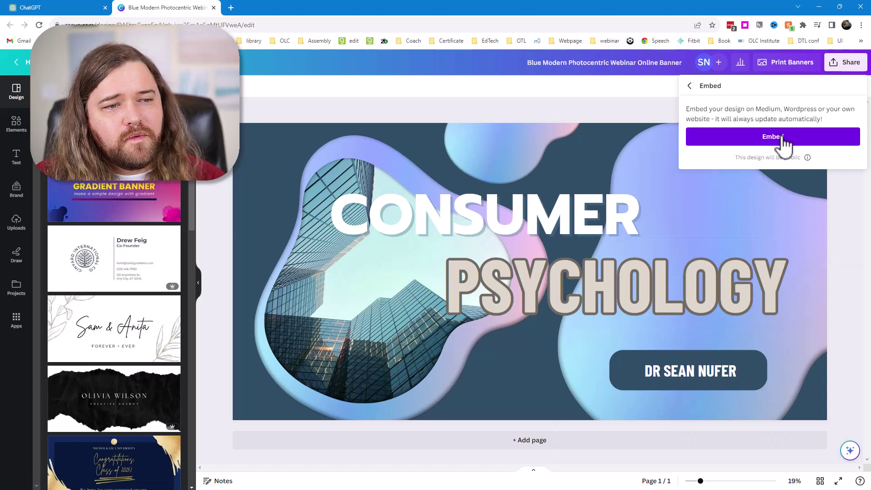
pyautogui.click(782, 137)
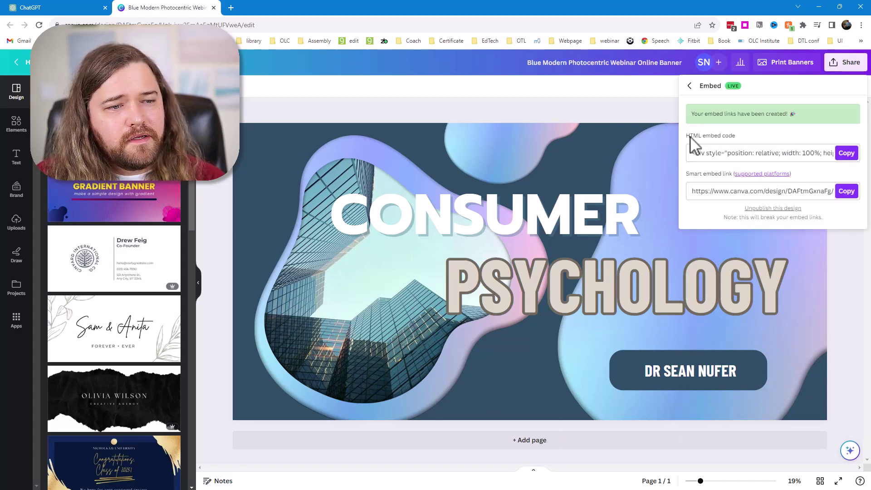
pyautogui.click(728, 151)
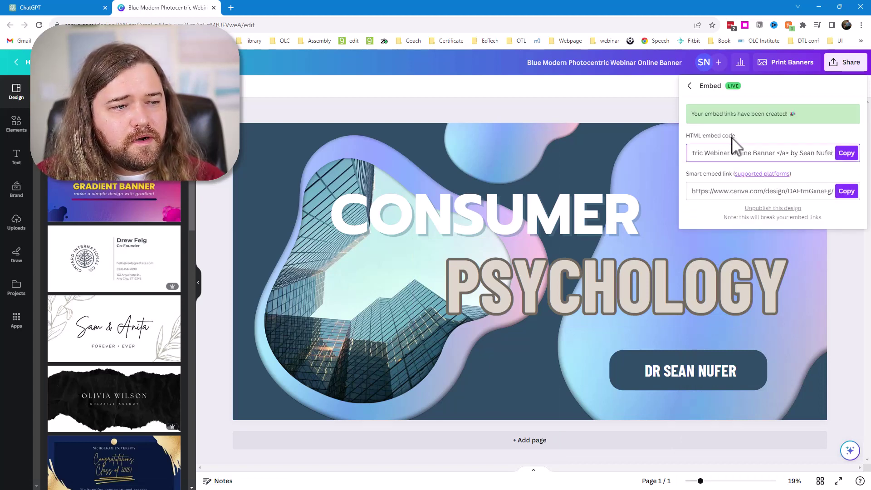
pyautogui.click(845, 155)
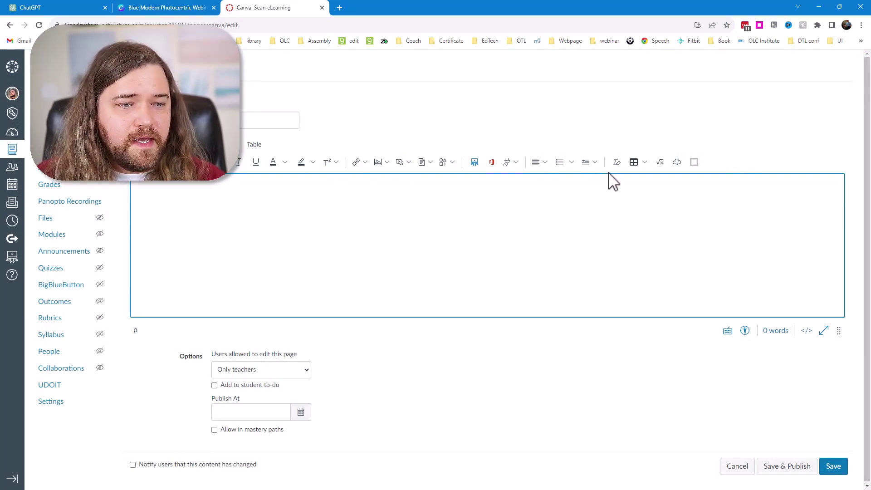
# - Paste the Canva embed code through the Embed dialog into the page body and save the page
pyautogui.click(676, 164)
pyautogui.click(319, 280)
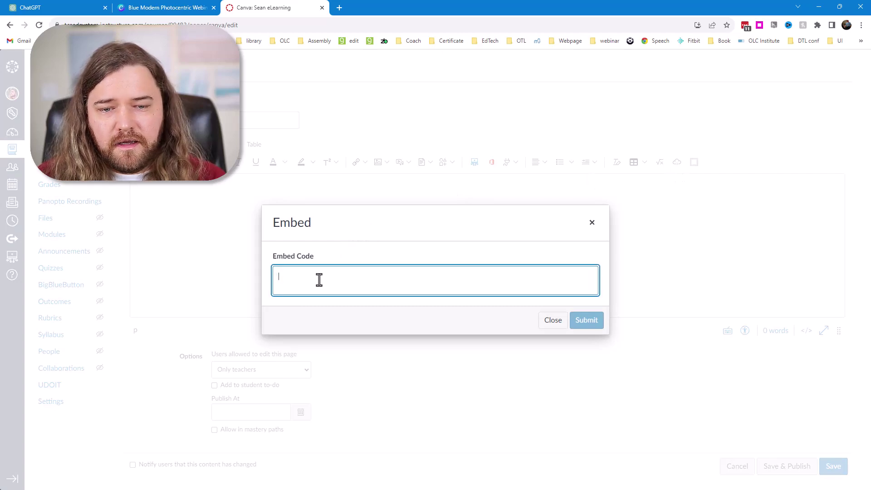
pyautogui.hotkey('ctrl', 'v')
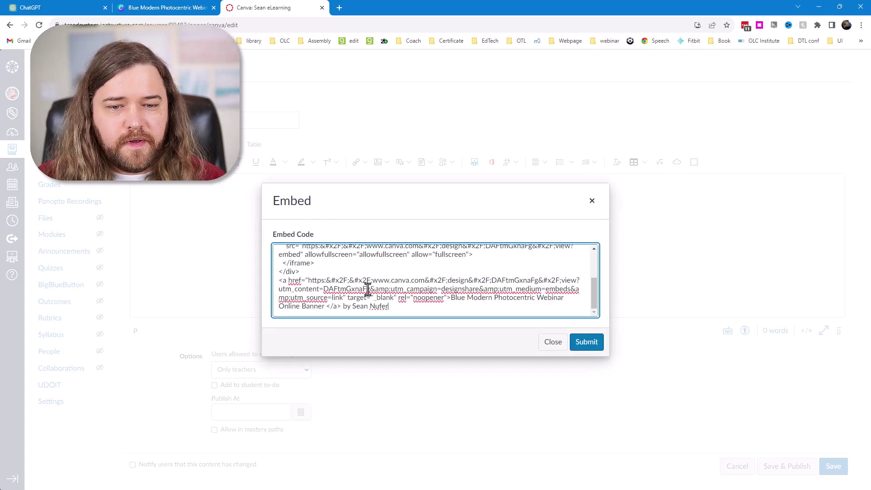
pyautogui.click(588, 350)
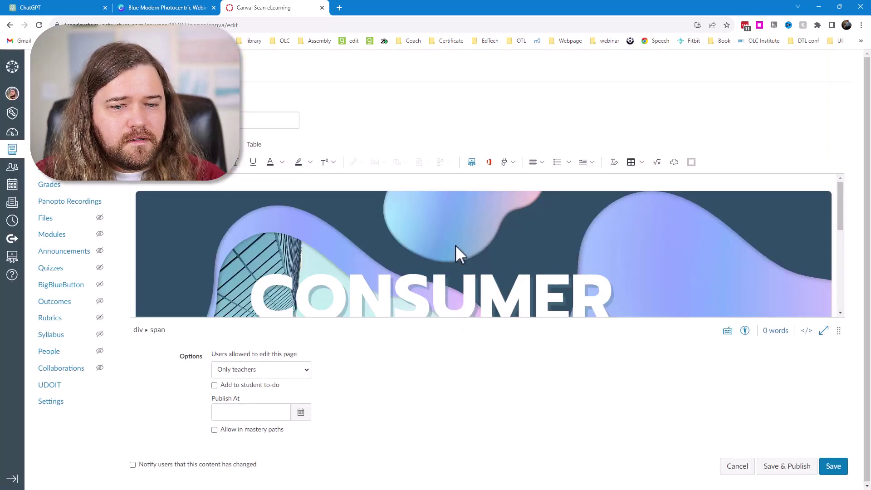
pyautogui.click(806, 331)
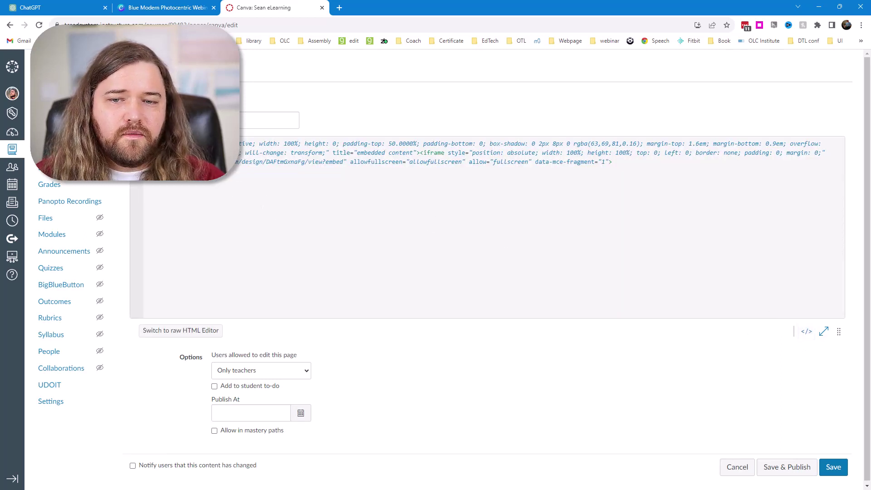
pyautogui.hotkey('ctrl', 'a')
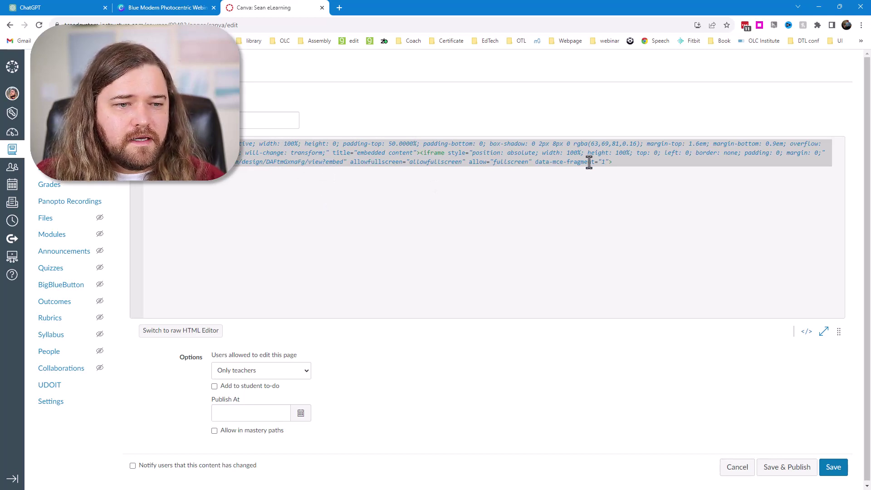
pyautogui.click(835, 469)
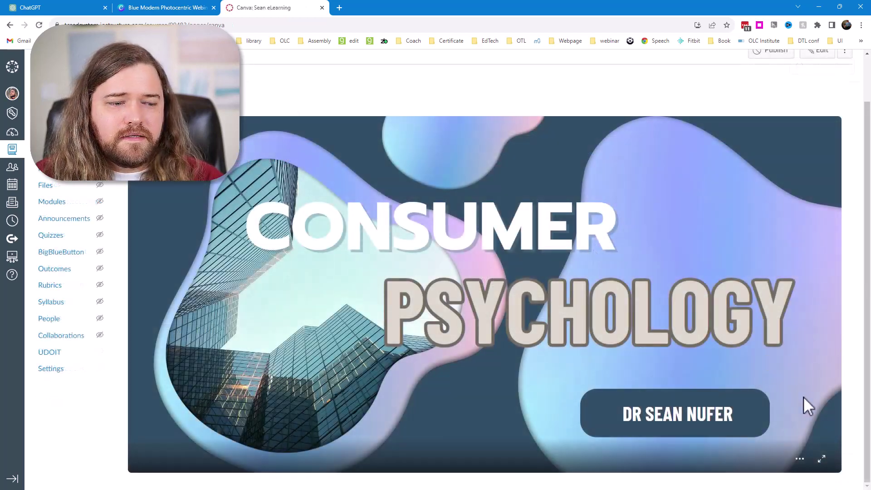
# - Scroll the saved page to review the embedded banner, then reopen it with Edit
pyautogui.scroll(1, 536, 233)
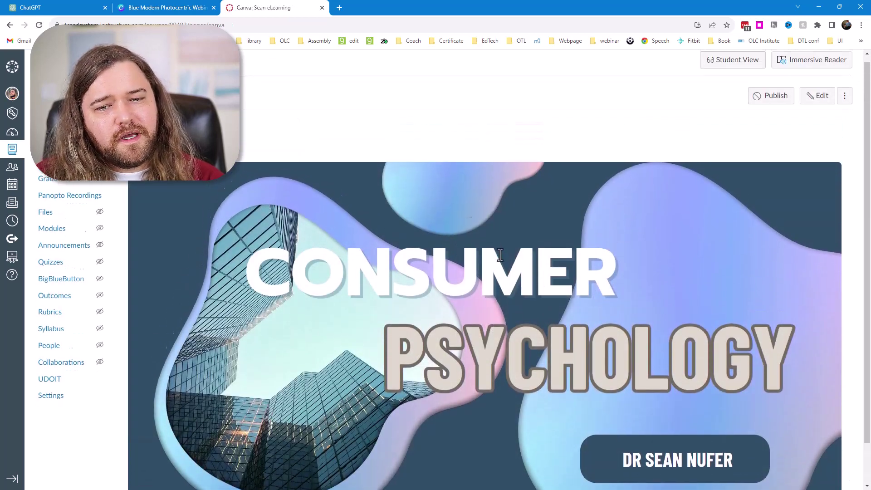
pyautogui.scroll(-1, 499, 254)
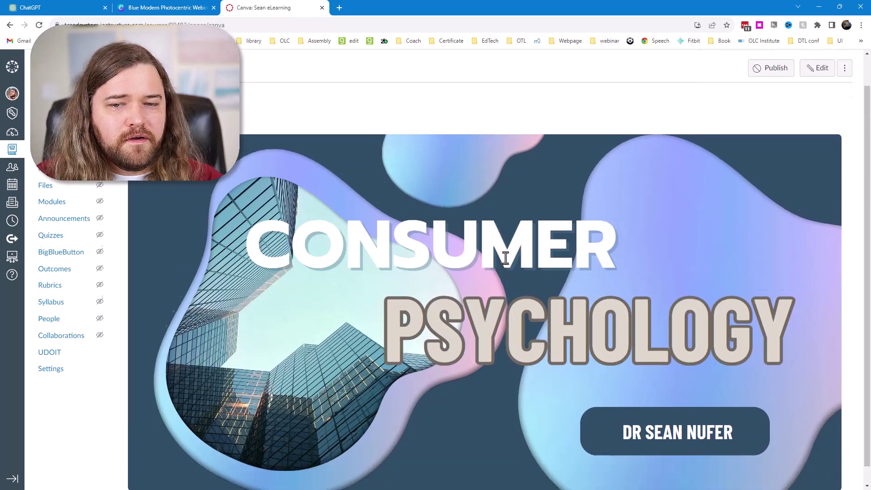
pyautogui.scroll(1, 582, 279)
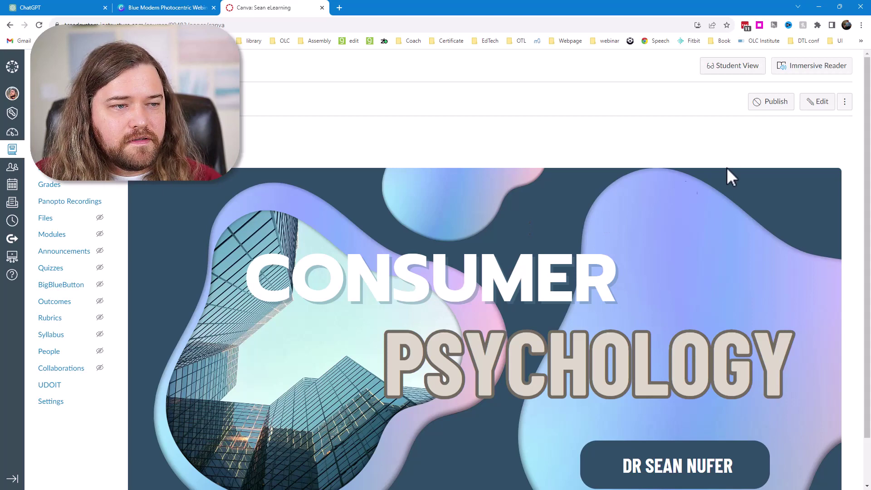
pyautogui.click(814, 103)
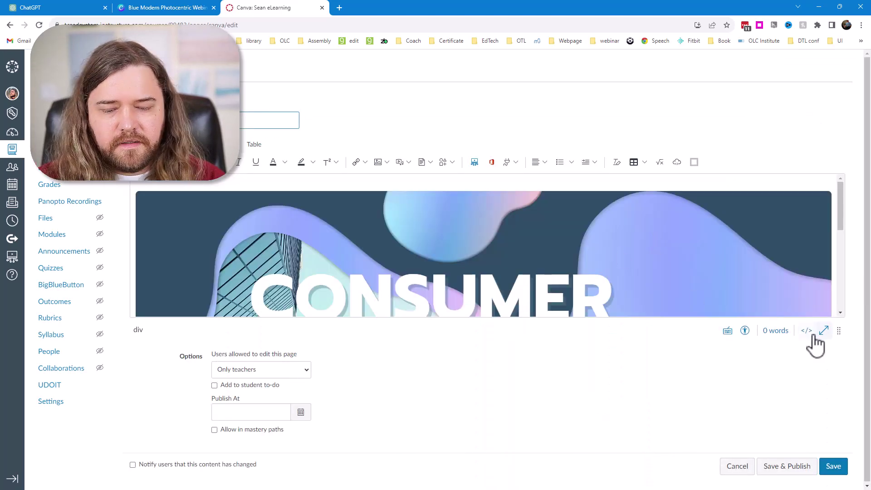
# - Delete all embed code from the Canvas page's HTML view
pyautogui.click(806, 333)
pyautogui.hotkey('ctrl', 'a')
pyautogui.press('Delete')
pyautogui.click(807, 332)
# - Download the Canva banner as a PNG file
pyautogui.click(163, 8)
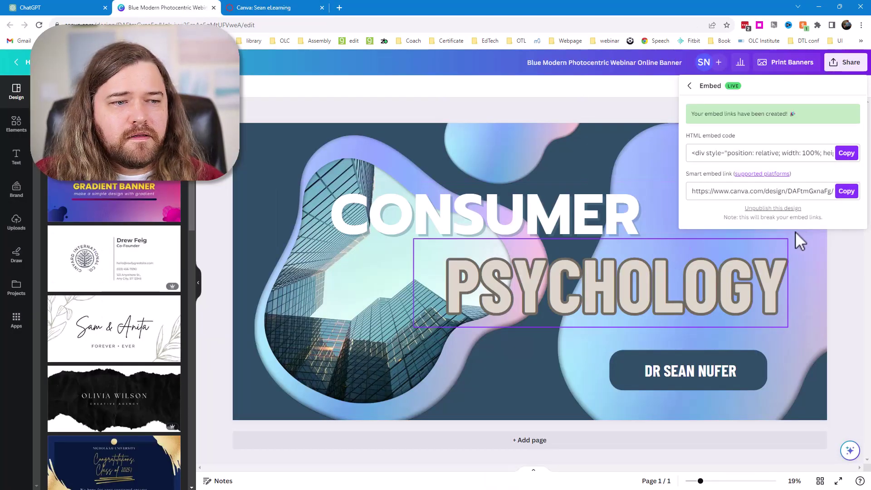
pyautogui.click(841, 66)
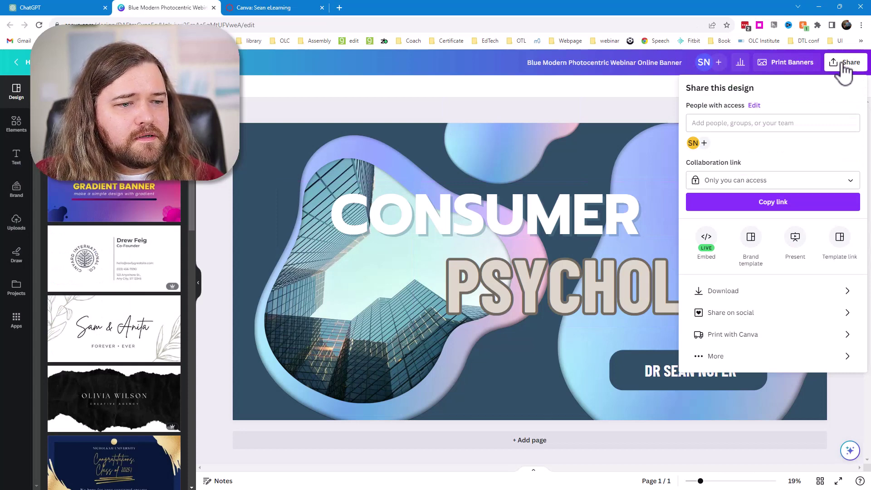
pyautogui.click(724, 295)
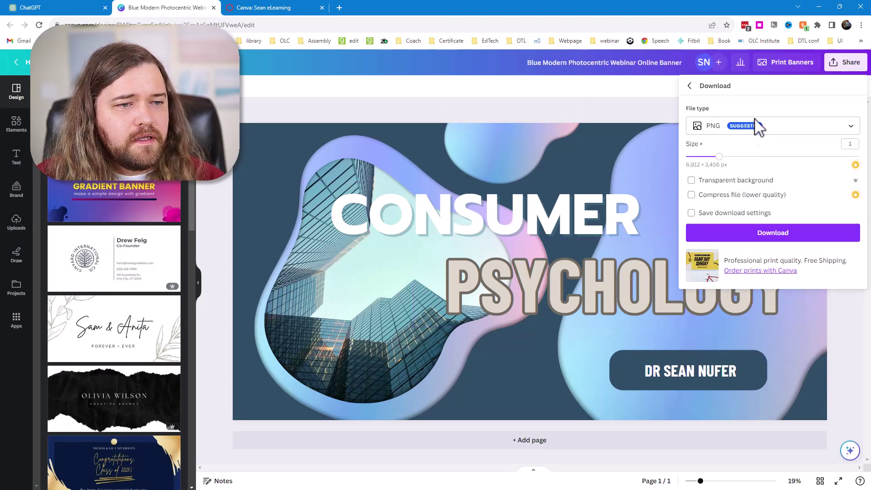
pyautogui.click(833, 130)
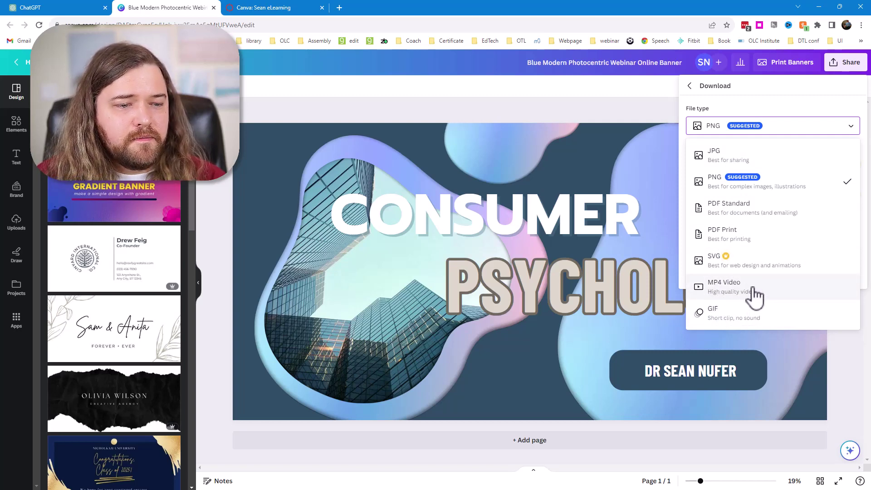
pyautogui.click(738, 187)
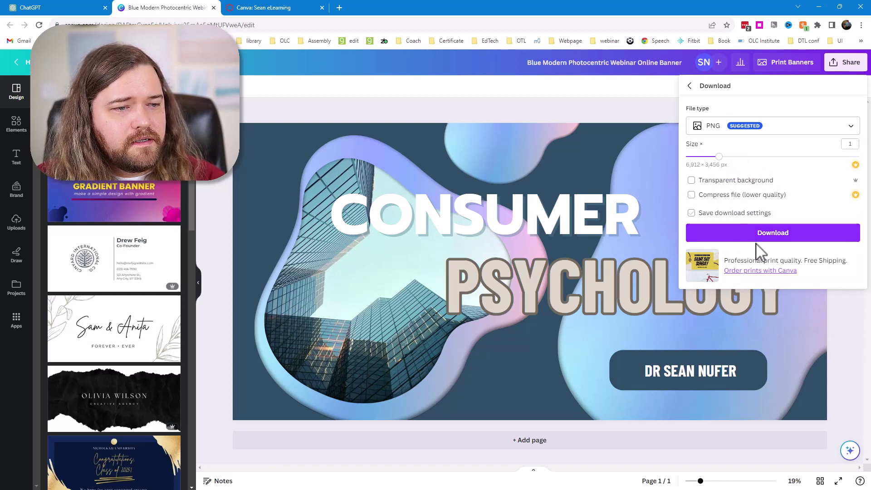
pyautogui.click(763, 233)
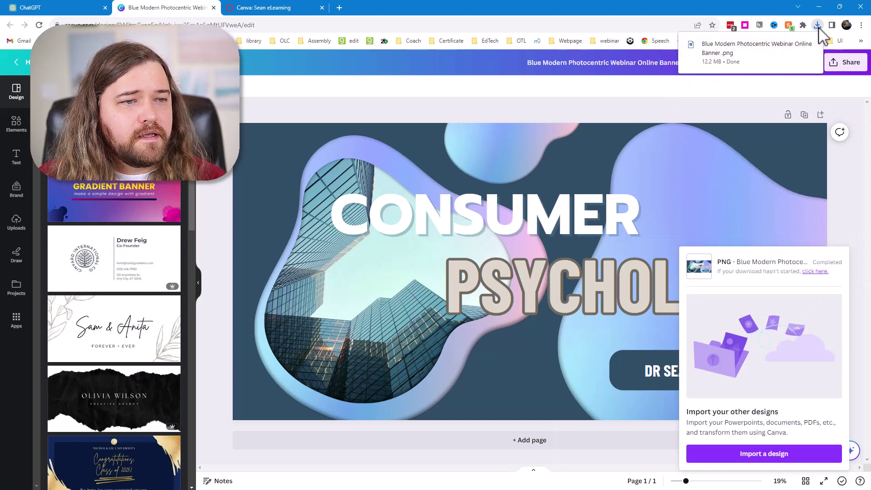
pyautogui.moveTo(809, 47)
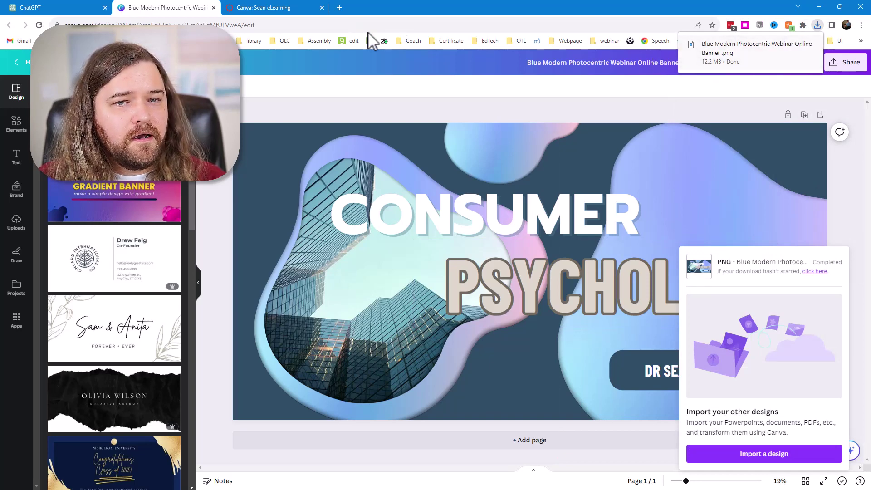
# - Drag the downloaded banner PNG from Chrome's downloads into the Canvas page body, then delete it
pyautogui.click(284, 8)
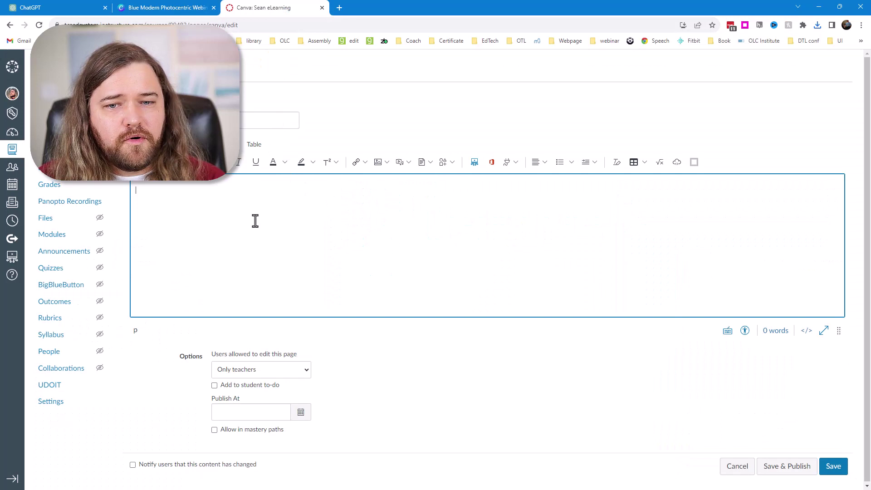
pyautogui.click(817, 26)
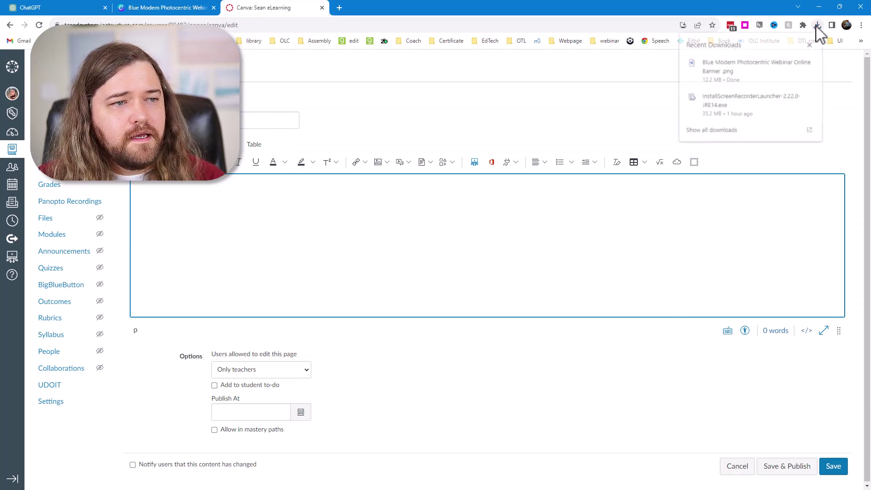
pyautogui.moveTo(728, 64); pyautogui.dragTo(341, 200)
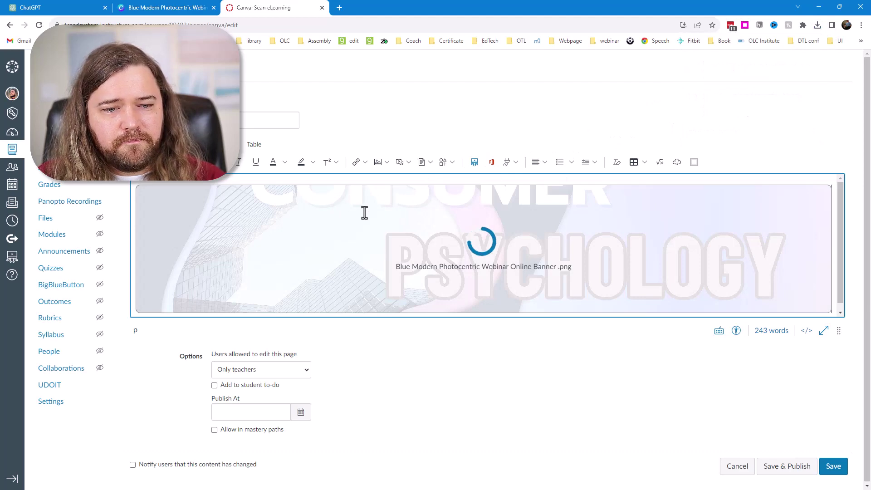
pyautogui.scroll(-5, 395, 207)
pyautogui.scroll(-1, 722, 303)
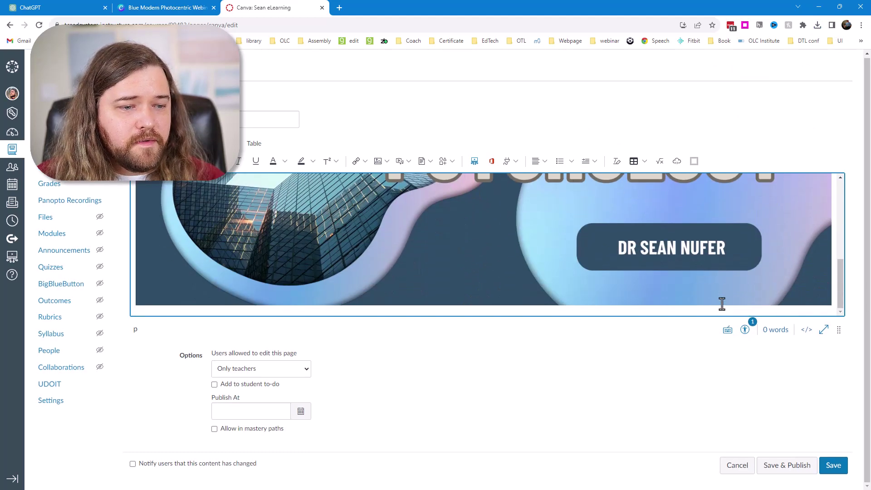
pyautogui.scroll(1, 721, 312)
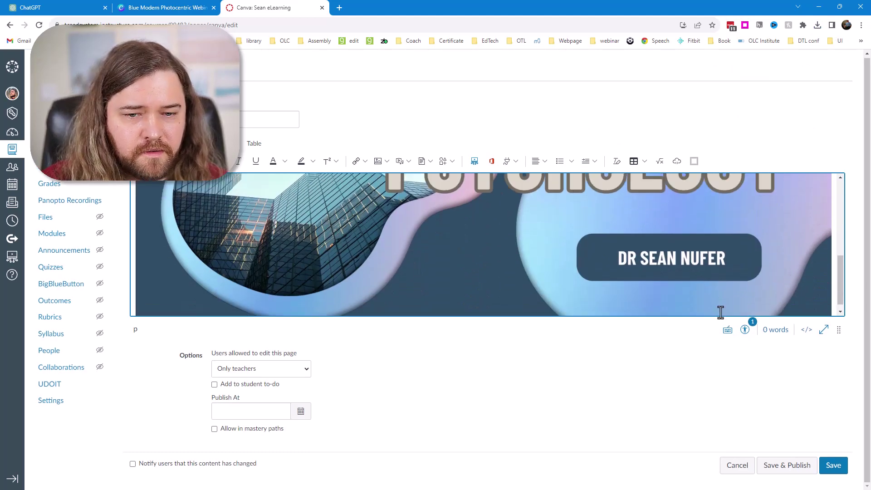
pyautogui.press('Delete')
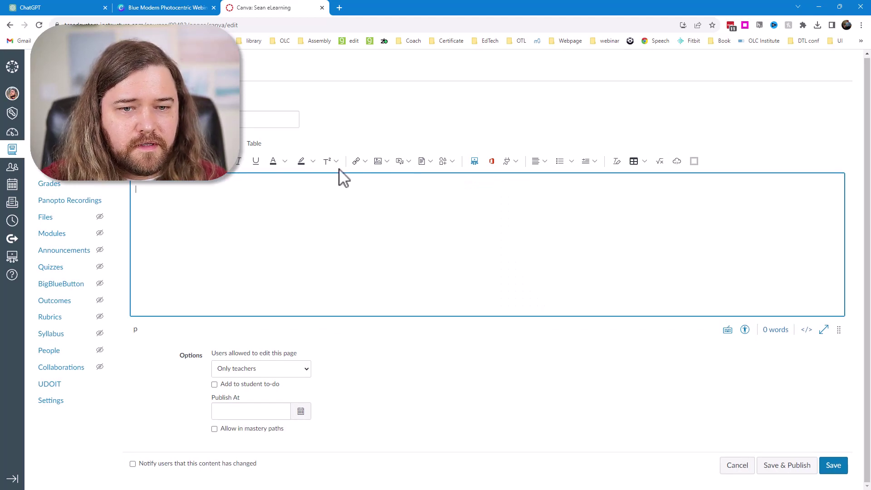
# - Start a Canvas image upload, browse to the banner PNG, then cancel and close without inserting it
pyautogui.click(387, 161)
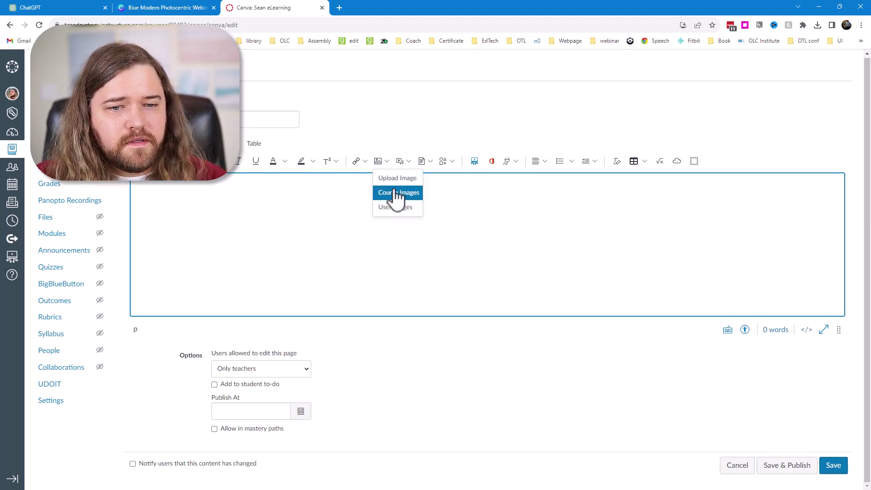
pyautogui.click(402, 179)
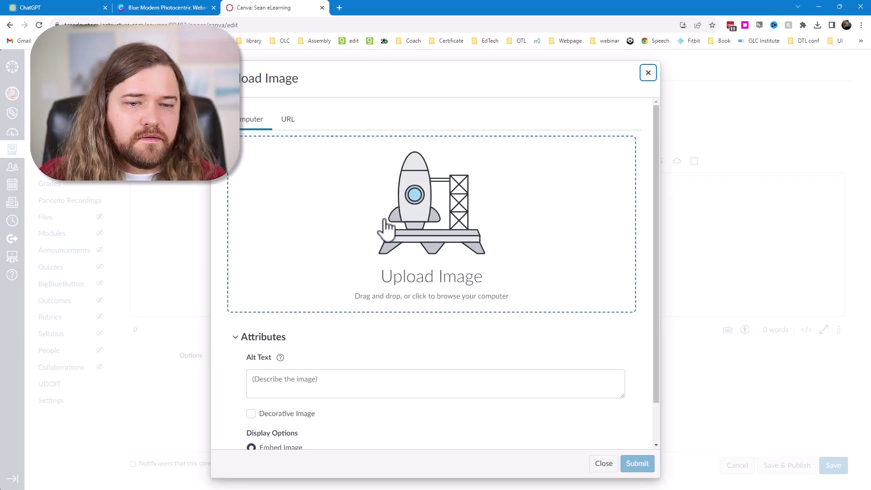
pyautogui.click(410, 208)
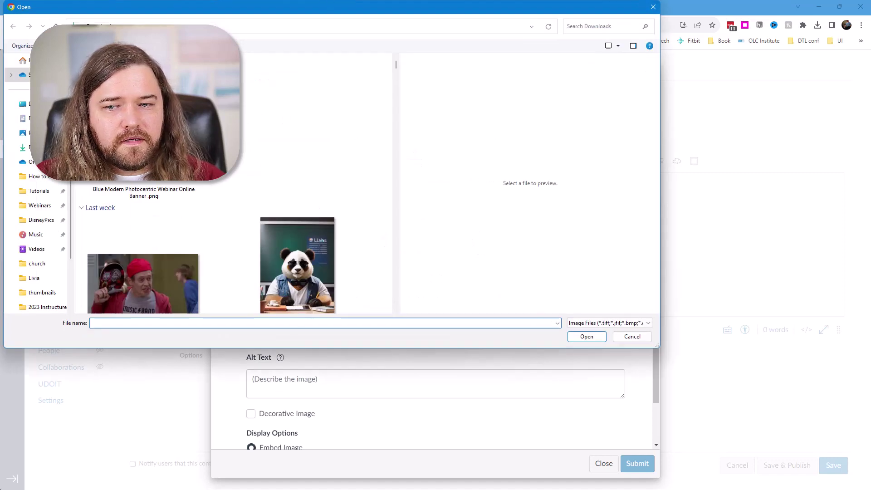
pyautogui.click(143, 168)
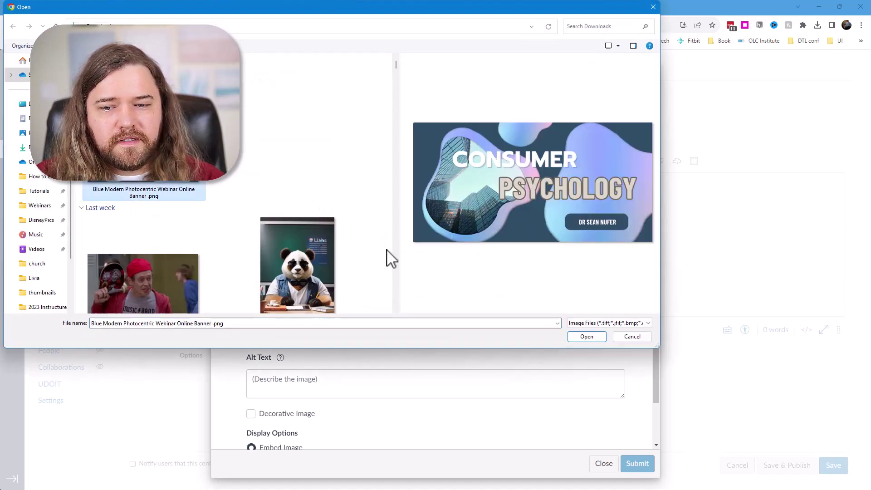
pyautogui.click(627, 336)
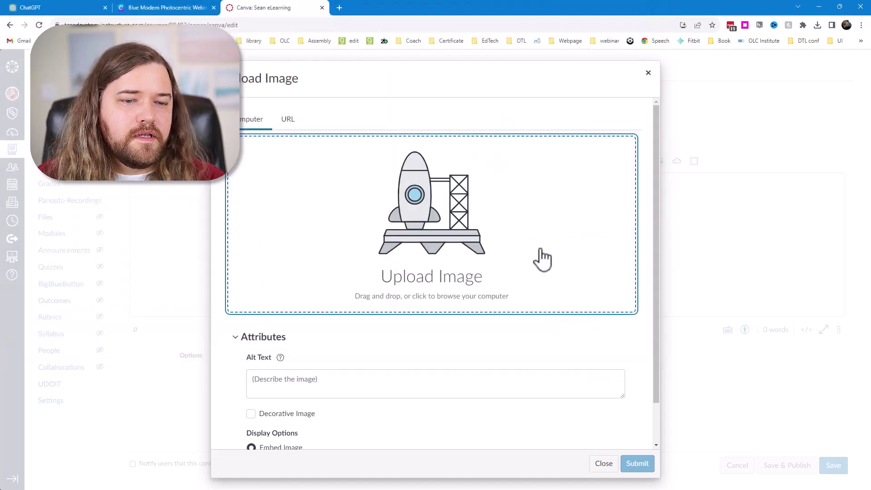
pyautogui.click(649, 74)
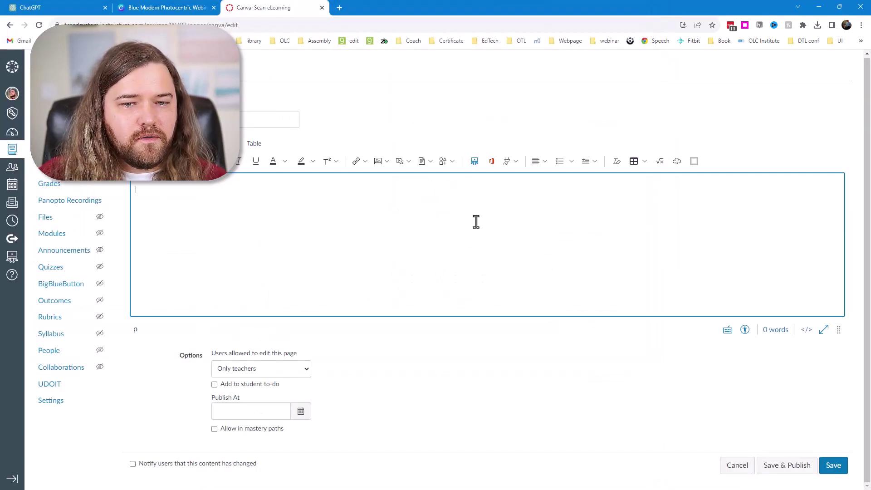
pyautogui.click(388, 163)
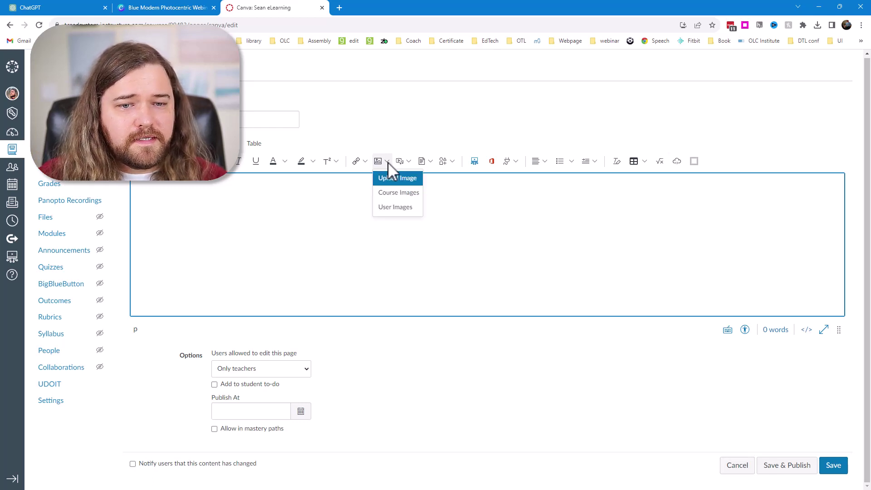
pyautogui.click(398, 193)
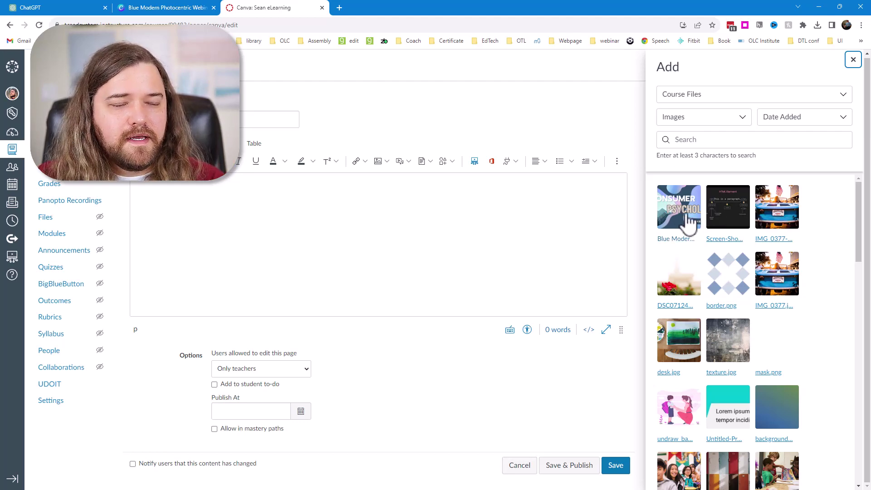
pyautogui.click(853, 60)
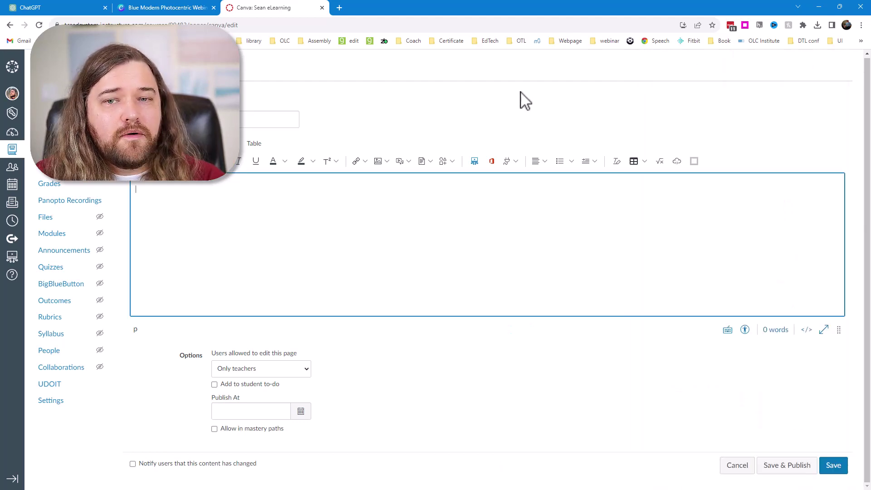
# - Paste the copied Canva banner embed code into the Canvas page's Embed dialog and submit it
pyautogui.click(175, 8)
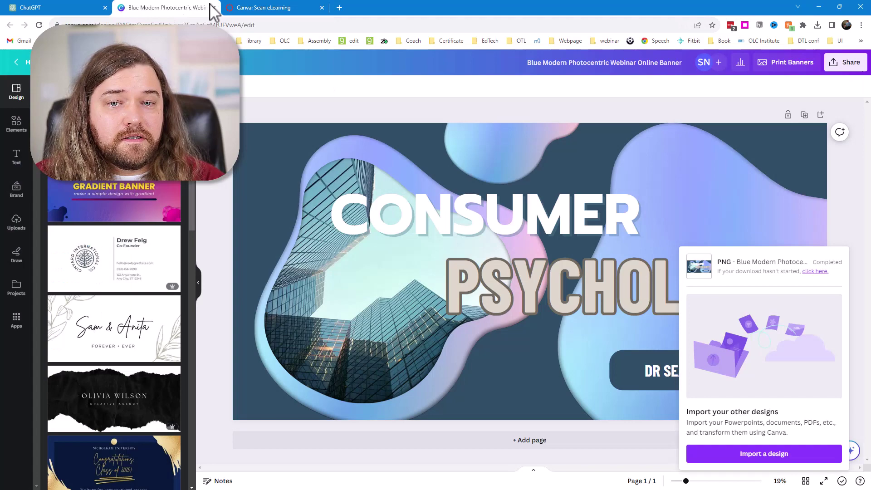
pyautogui.click(260, 8)
pyautogui.click(677, 161)
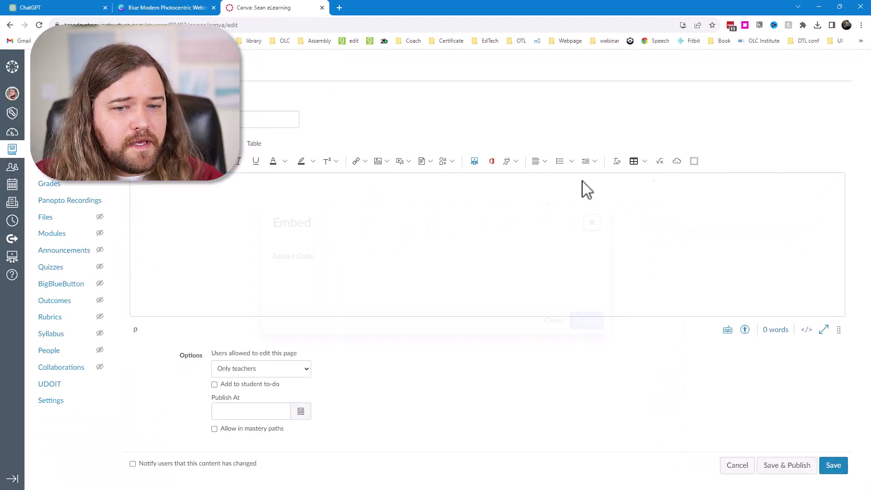
pyautogui.click(313, 282)
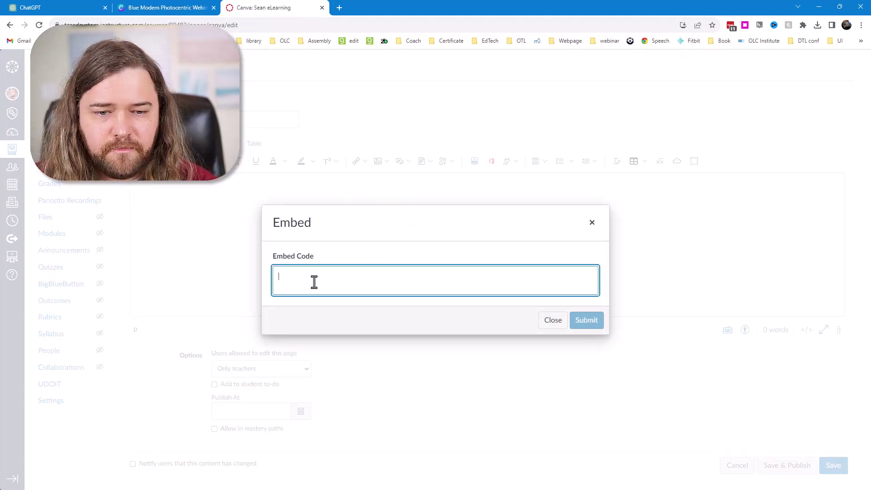
pyautogui.hotkey('ctrl', 'v')
pyautogui.click(587, 319)
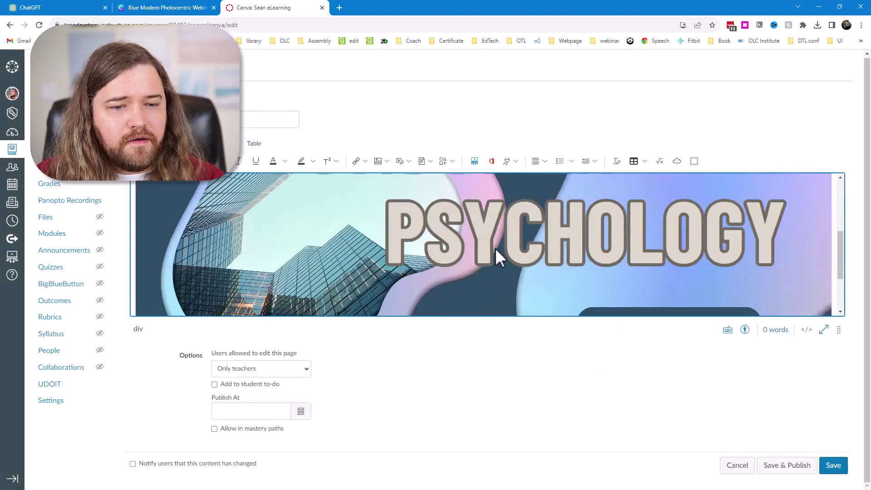
pyautogui.click(190, 7)
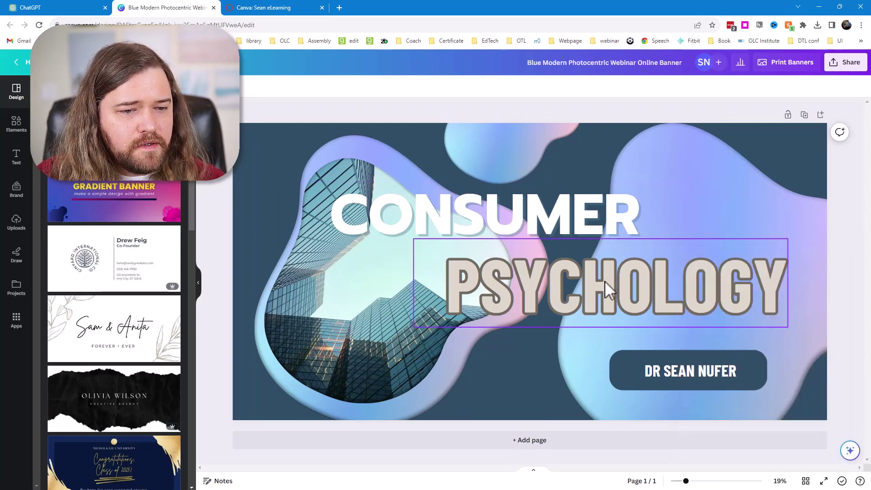
# - Replace the banner title word PSYCHOLOGY with MOTIVATION, then go back to the Canvas page
pyautogui.click(575, 286)
pyautogui.doubleClick(575, 286)
pyautogui.write('MO')
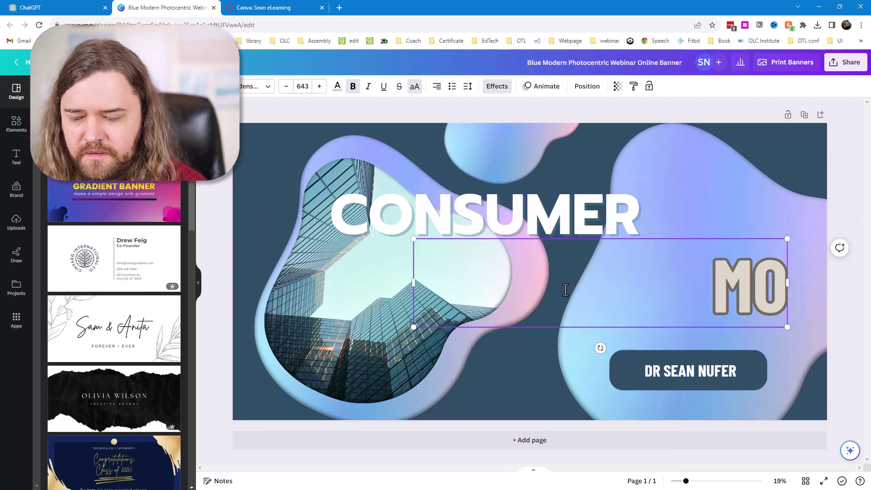
pyautogui.write('TIVATION')
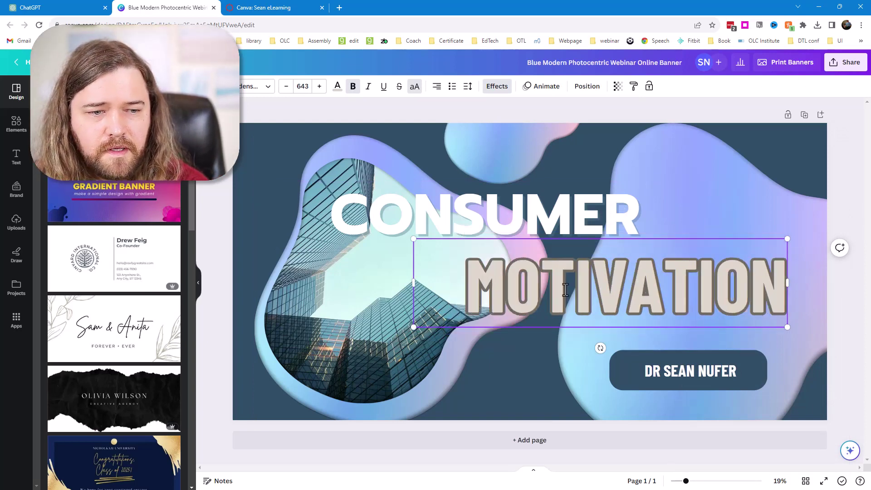
pyautogui.click(371, 116)
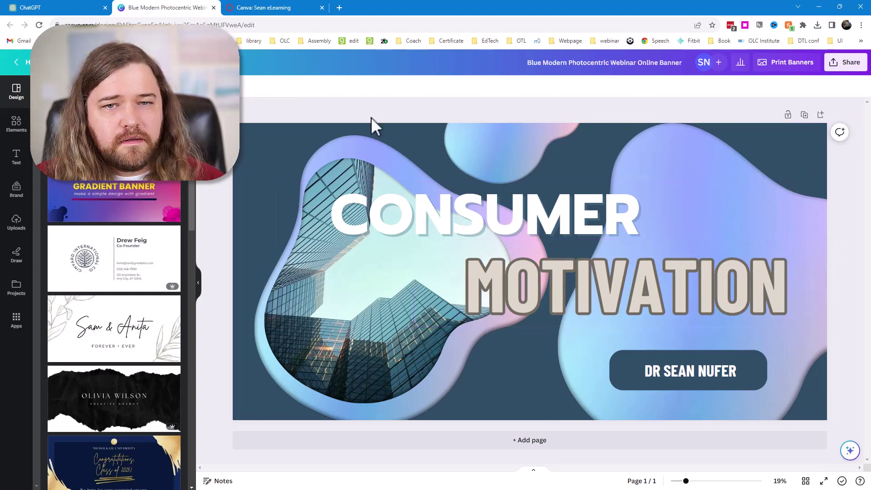
pyautogui.click(278, 15)
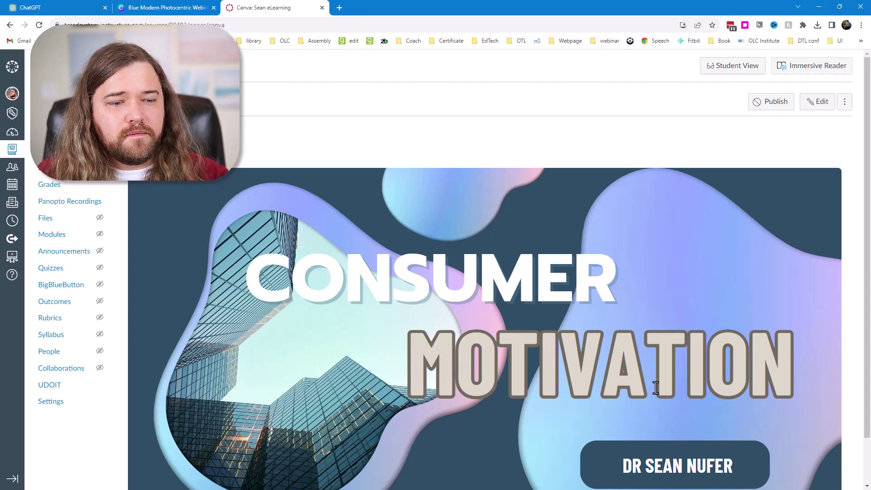
# - Edit the Canvas page and delete the banner embed code in the HTML source view
pyautogui.scroll(-1, 698, 436)
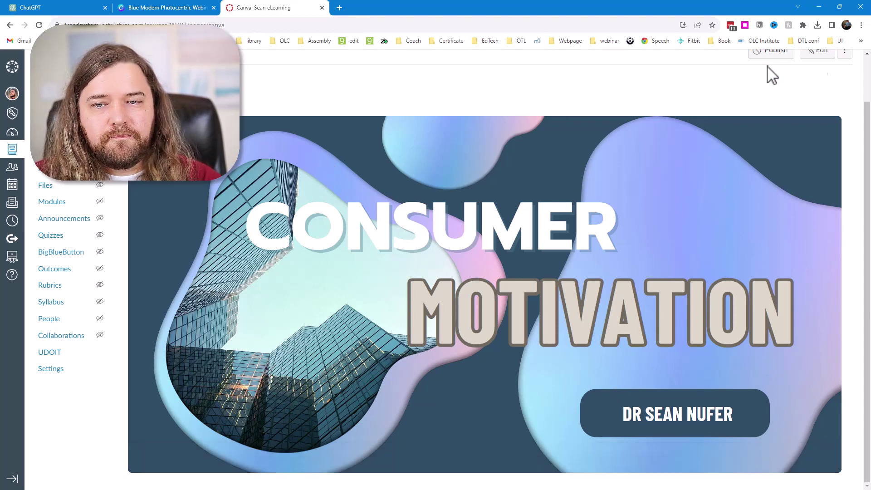
pyautogui.click(818, 50)
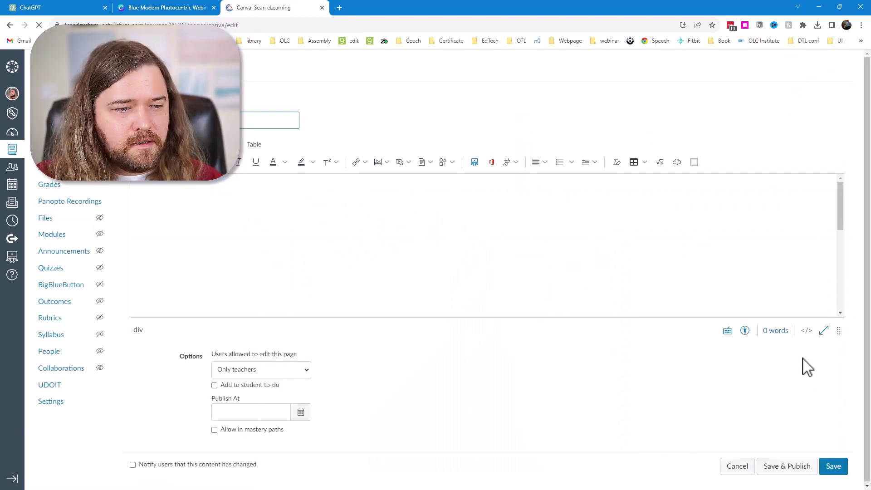
pyautogui.click(807, 331)
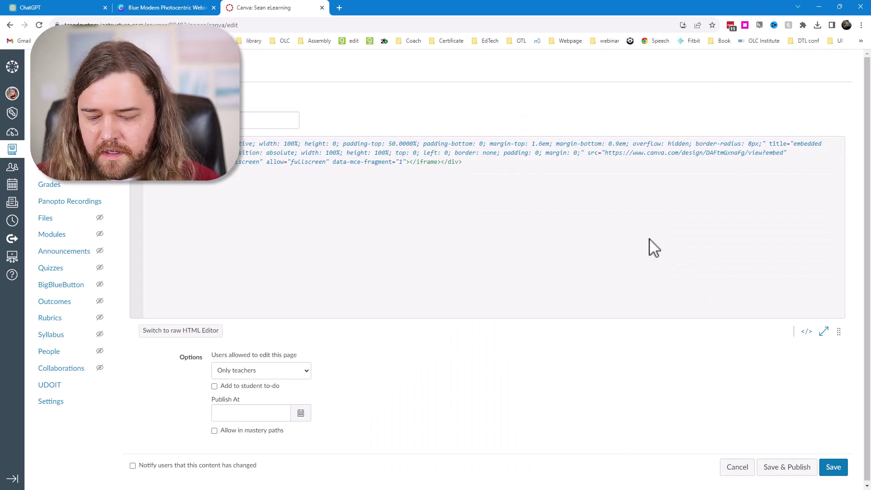
pyautogui.click(806, 331)
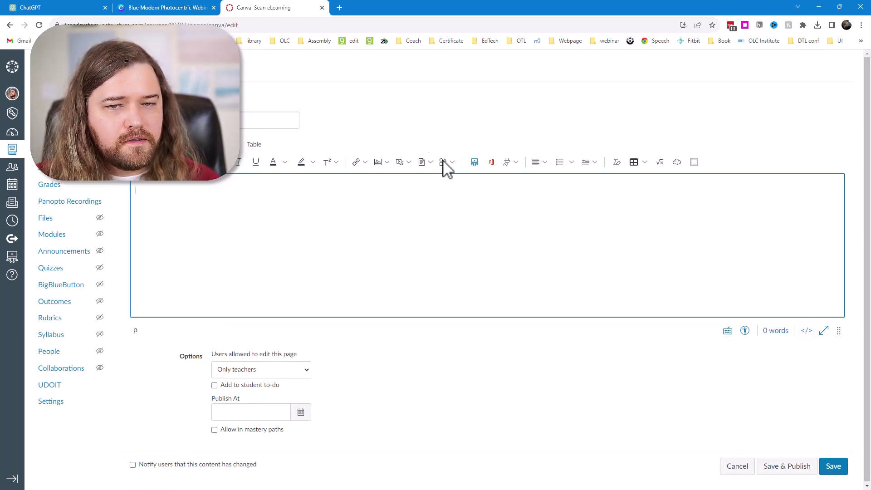
# - From Canva Home, open the HowToCanvas Media Kit design and copy its HTML embed code
pyautogui.click(169, 8)
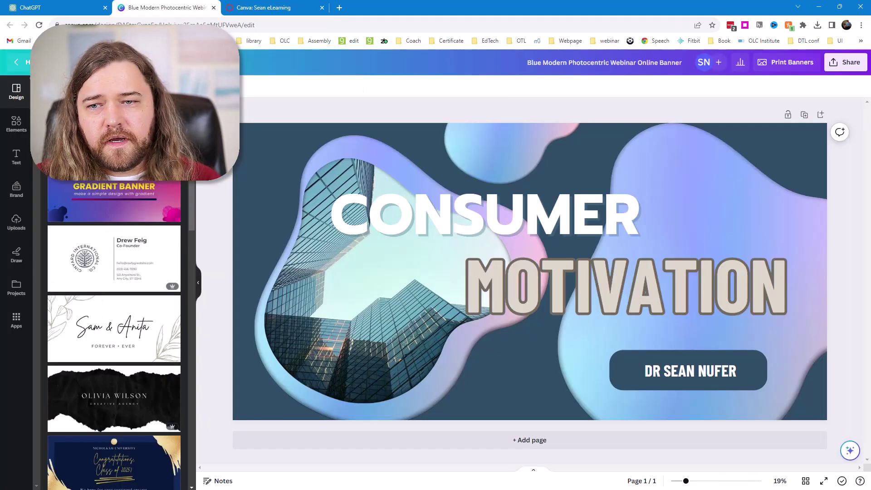
pyautogui.click(16, 62)
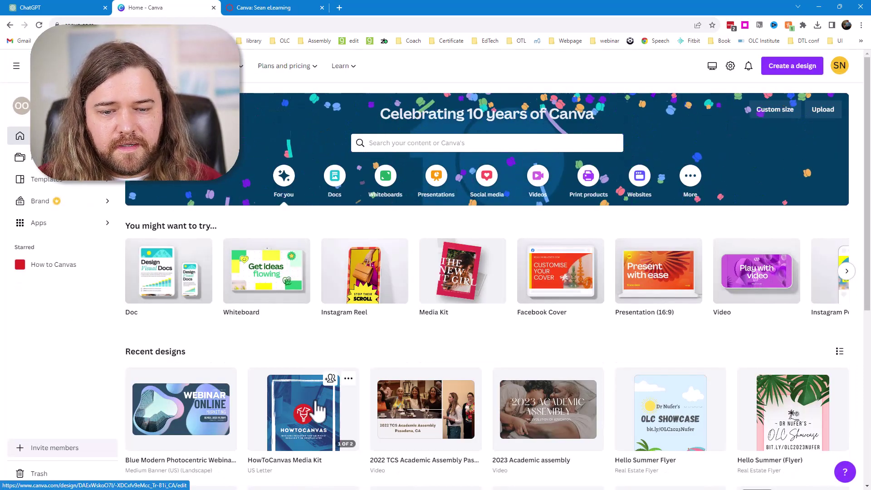
pyautogui.click(317, 404)
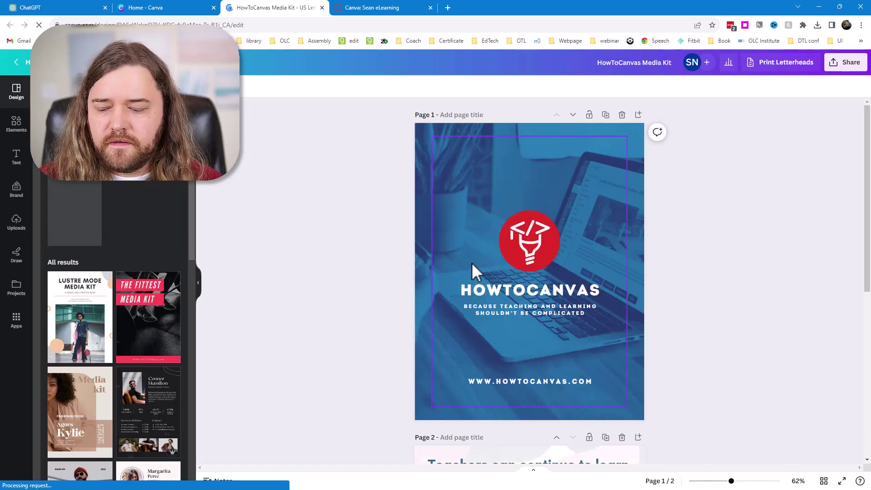
pyautogui.click(846, 66)
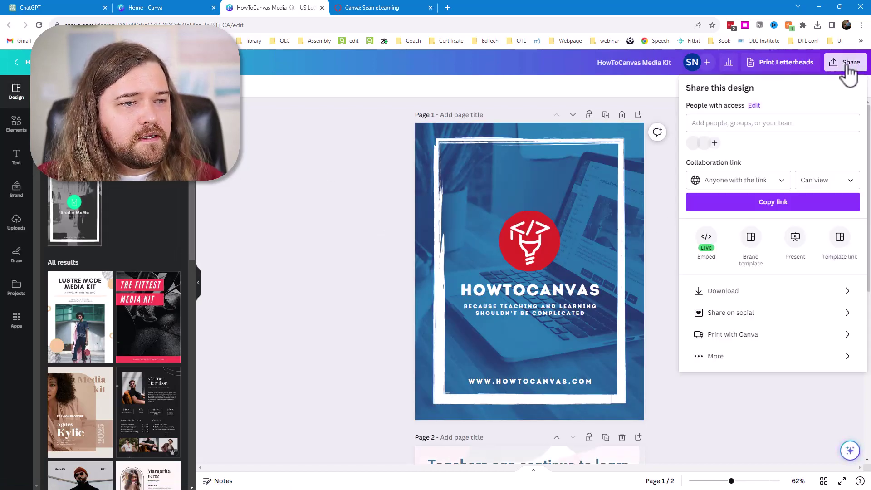
pyautogui.click(706, 237)
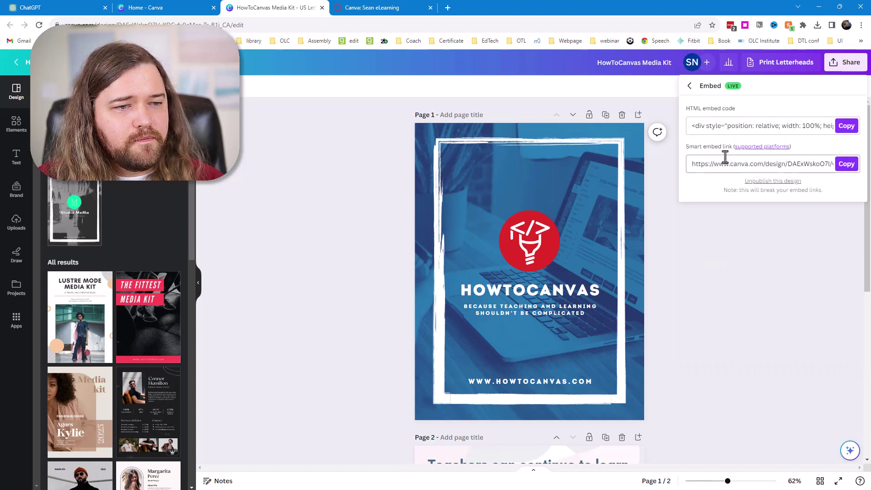
pyautogui.click(847, 125)
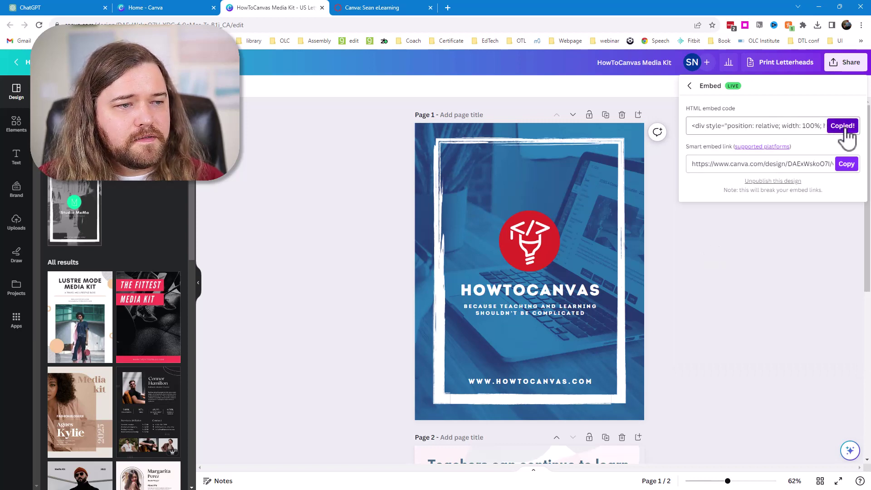
pyautogui.click(165, 5)
# - Paste the media kit embed code into the Canvas page's Embed dialog, submit it and save the page
pyautogui.click(372, 9)
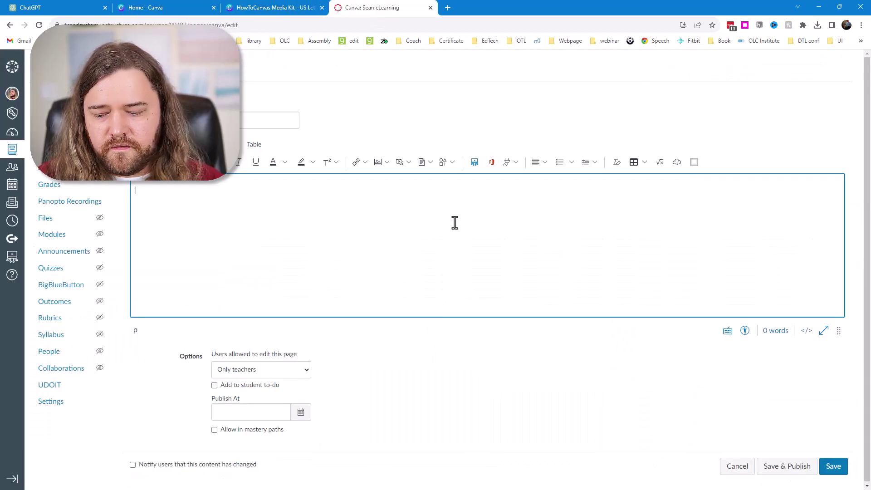
pyautogui.click(676, 164)
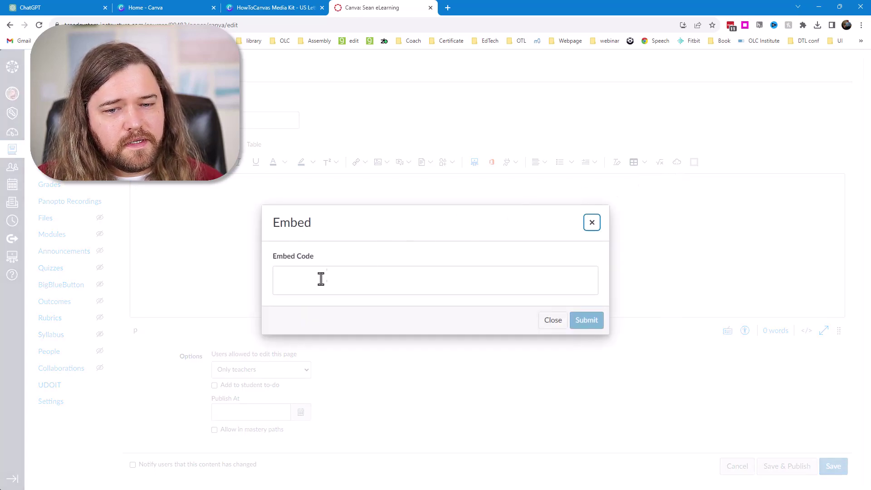
pyautogui.click(320, 279)
pyautogui.hotkey('ctrl', 'v')
pyautogui.click(592, 342)
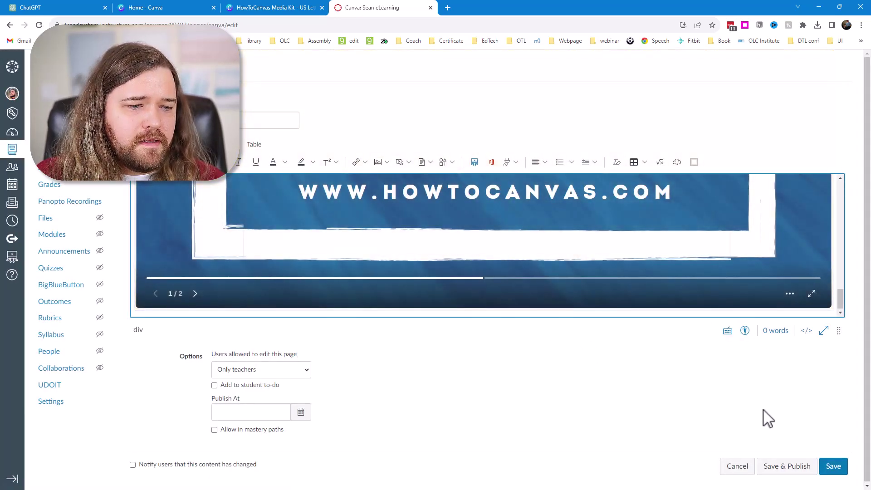
pyautogui.click(833, 467)
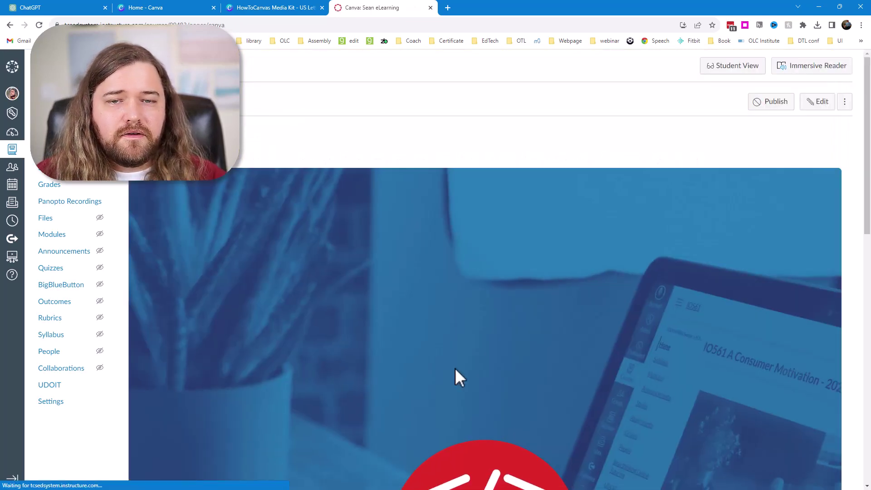
# - Scroll through the saved page and advance the embedded media kit to page 2
pyautogui.scroll(-1, 671, 346)
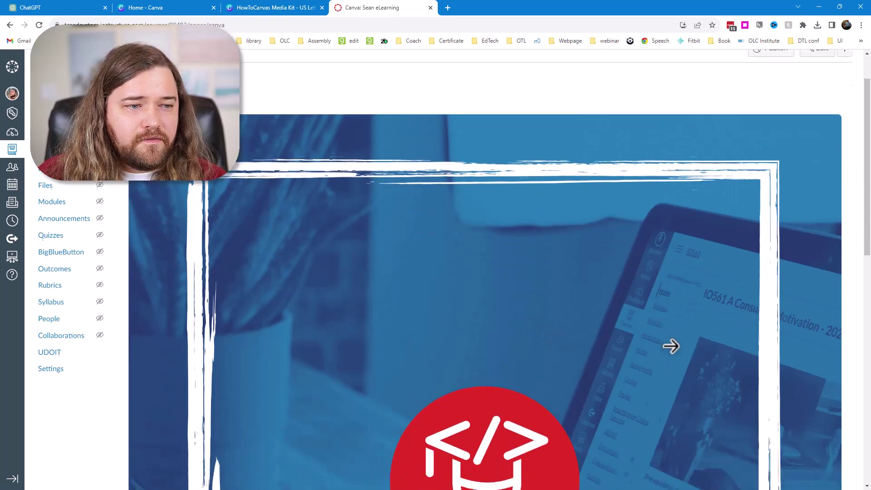
pyautogui.scroll(-12, 671, 347)
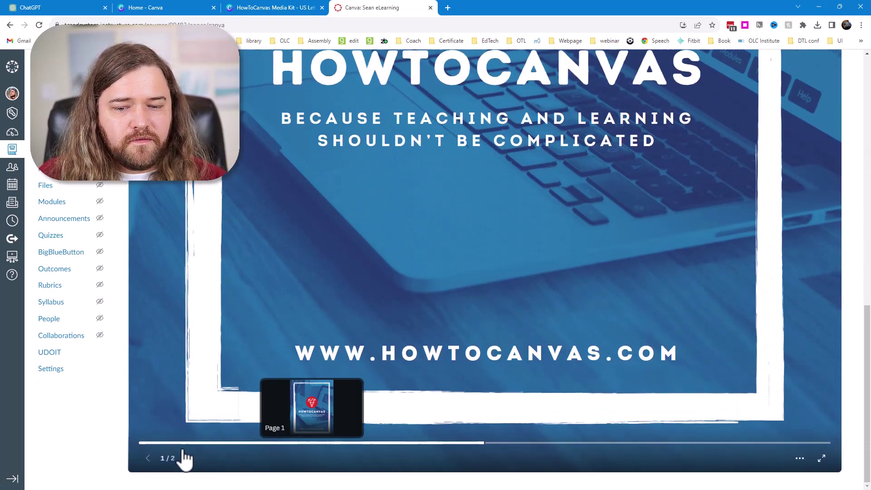
pyautogui.click(187, 458)
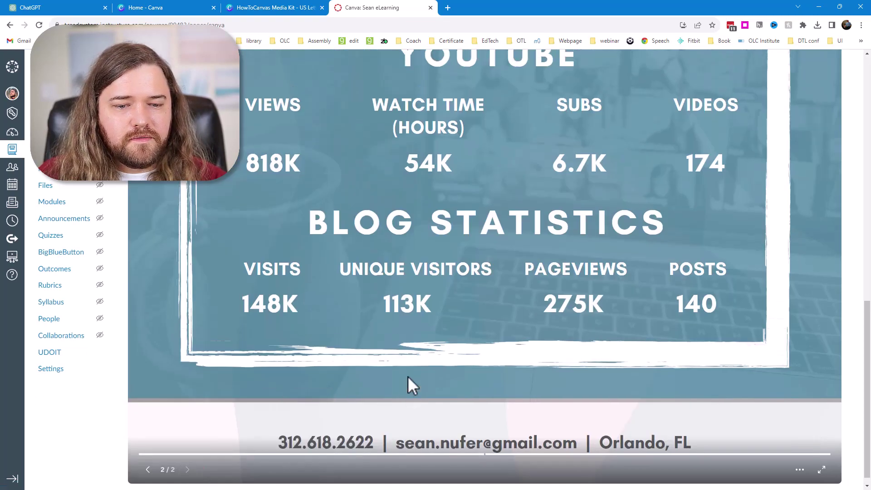
pyautogui.scroll(15, 407, 378)
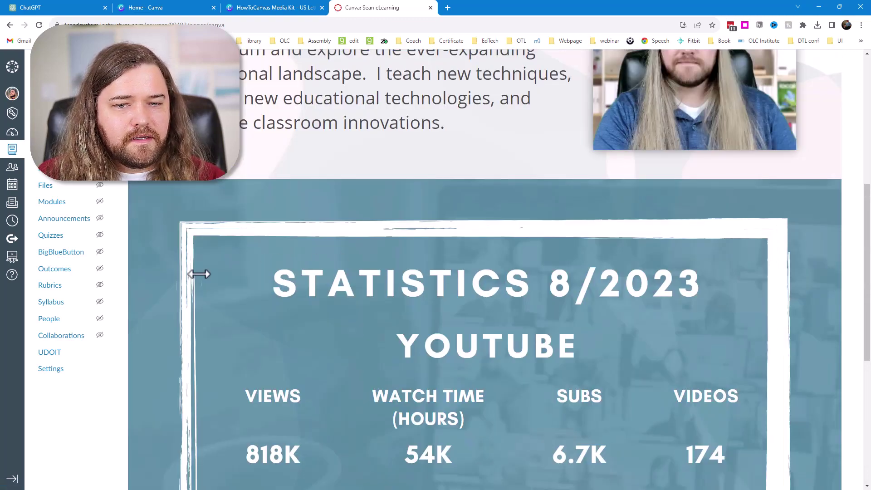
pyautogui.scroll(20, 195, 272)
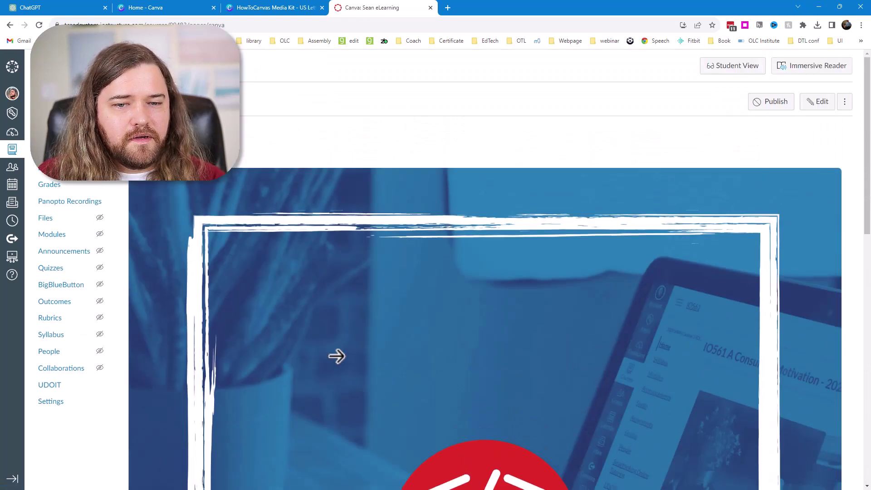
pyautogui.scroll(-12, 566, 340)
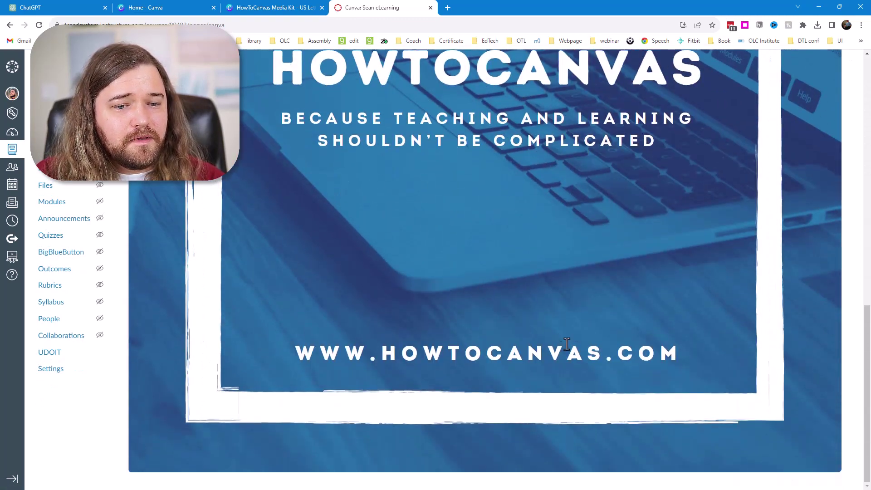
pyautogui.scroll(15, 567, 344)
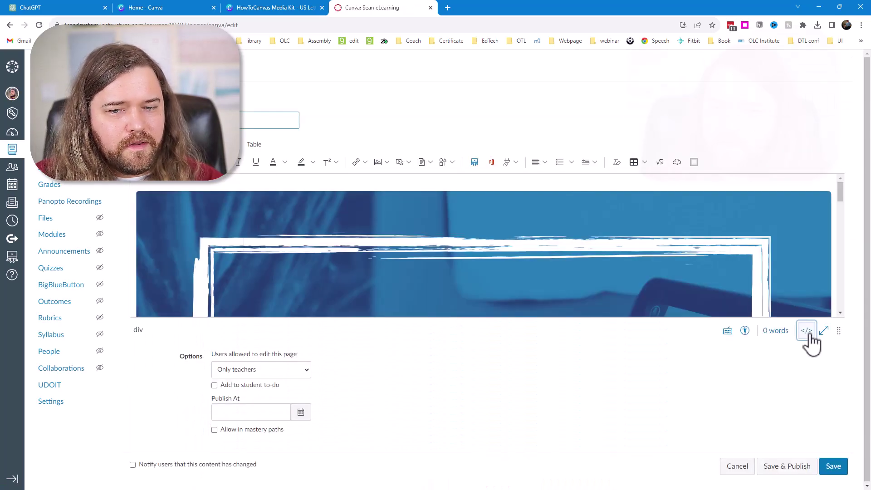
# - In the HTML source, wrap the media kit embed in a new div styled width: 50%
pyautogui.click(807, 331)
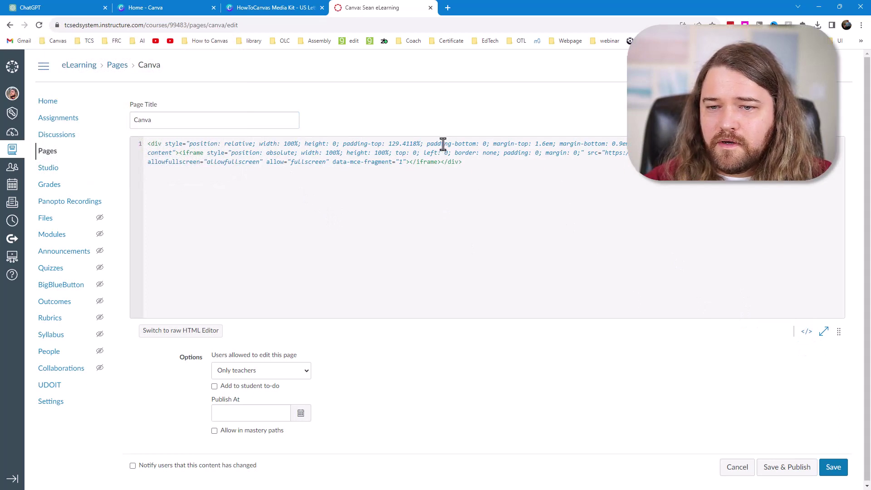
pyautogui.moveTo(301, 154); pyautogui.dragTo(340, 154)
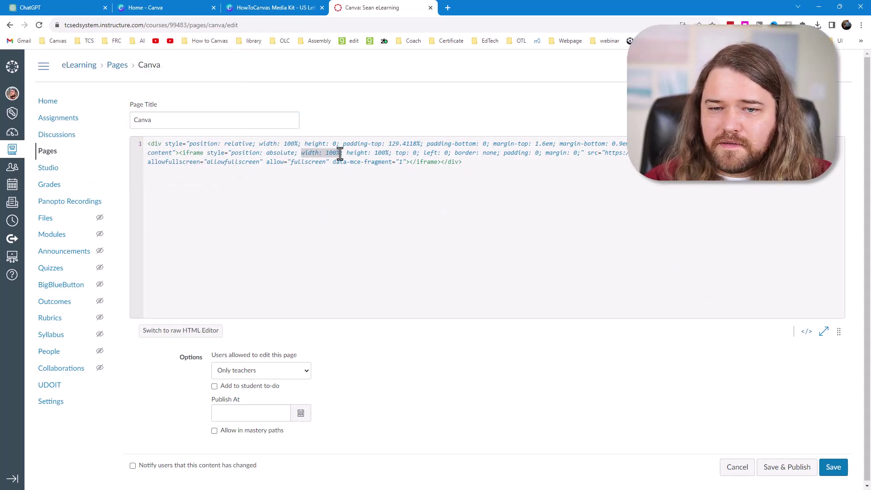
pyautogui.moveTo(259, 144); pyautogui.dragTo(301, 143)
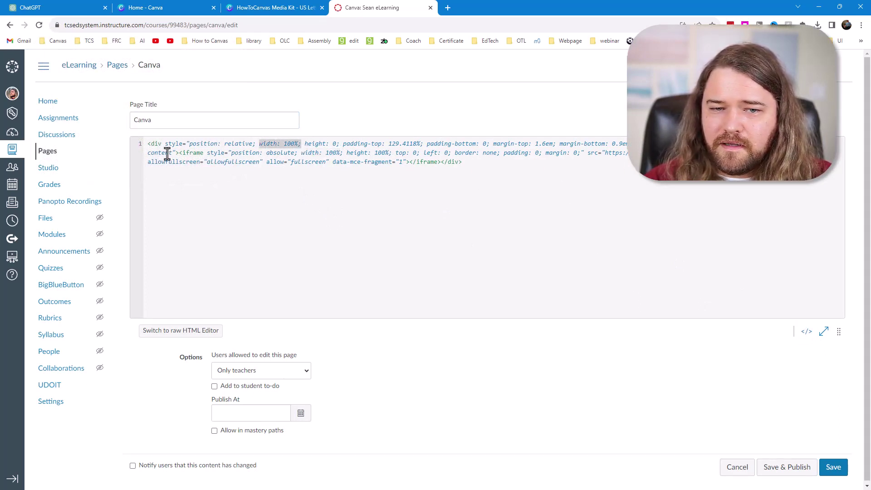
pyautogui.click(147, 145)
pyautogui.press('Return')
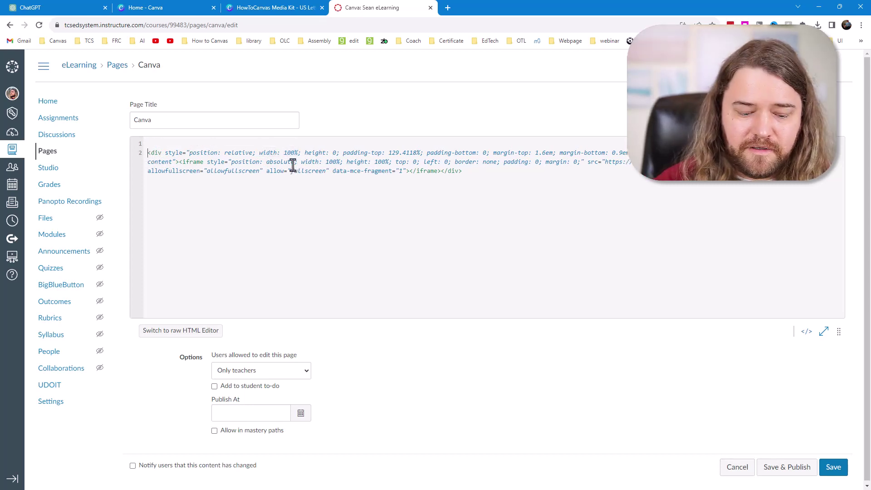
pyautogui.write('<div')
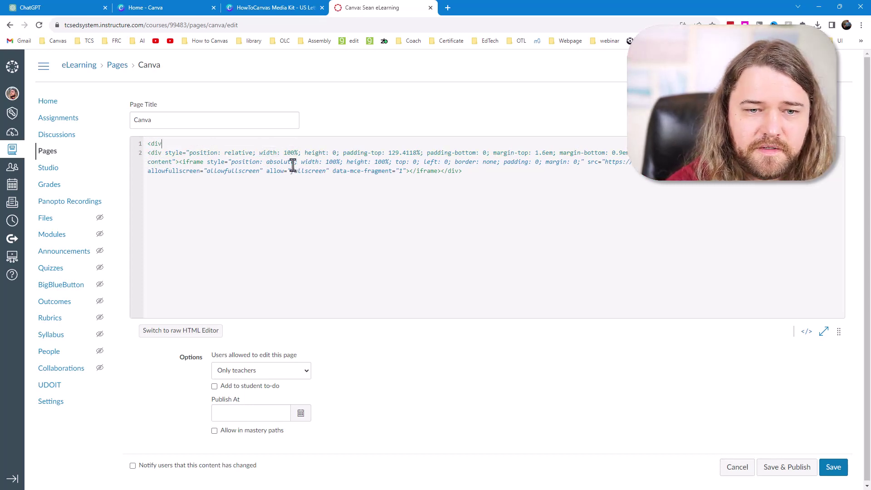
pyautogui.write('>')
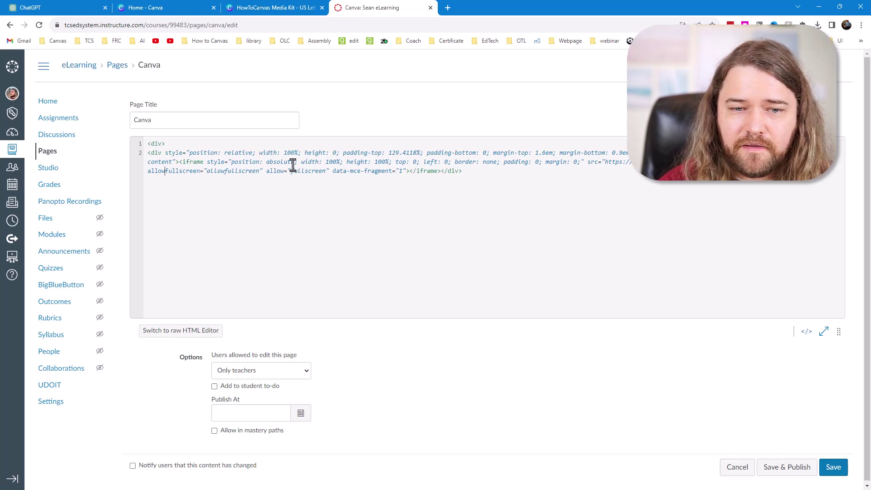
pyautogui.write('</div>')
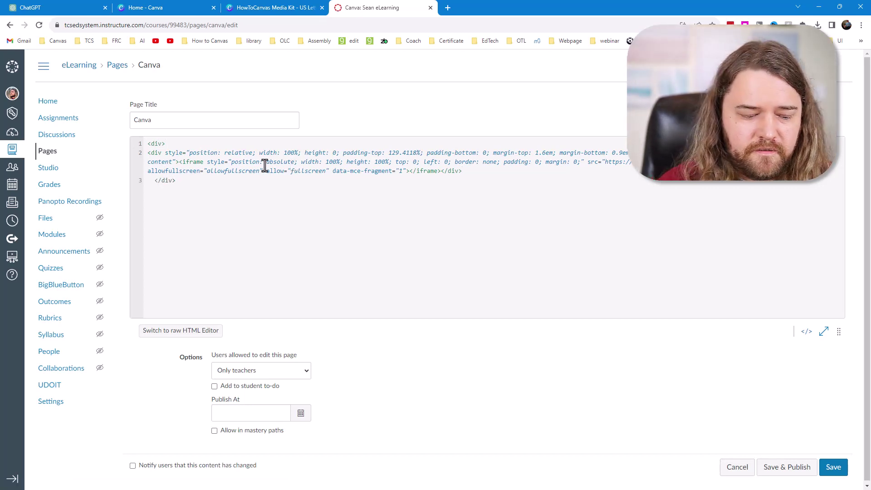
pyautogui.click(161, 143)
pyautogui.write('style=""')
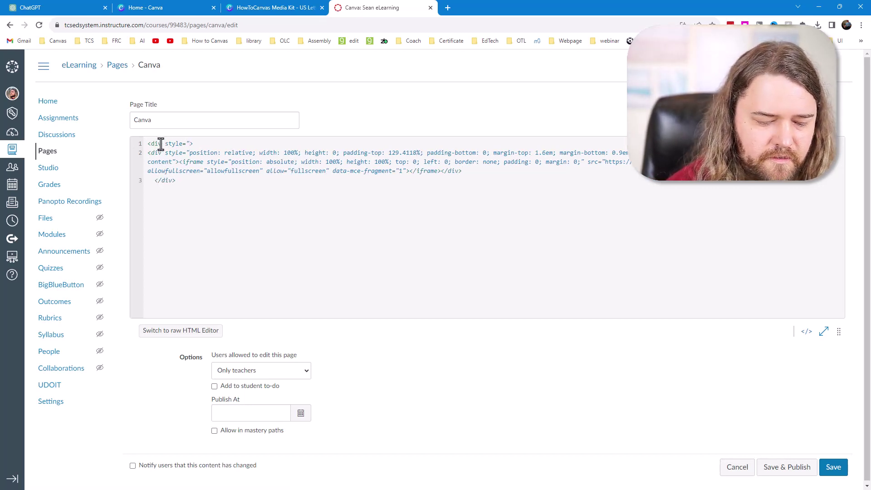
pyautogui.write('width: 50%')
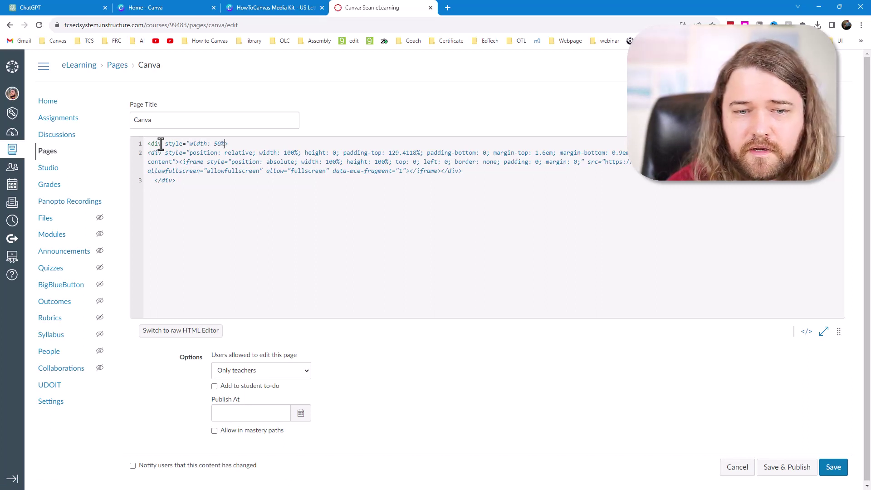
pyautogui.write(';')
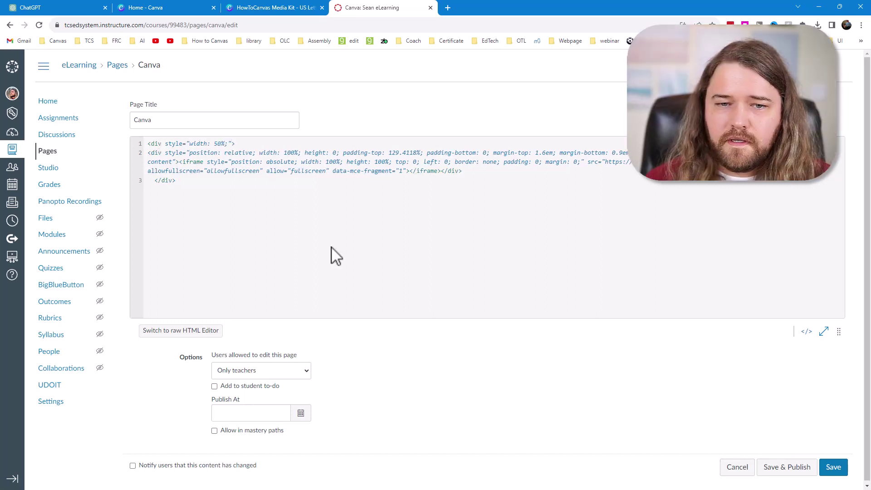
# - Save the page and flip through the half-width media kit's pages to check it
pyautogui.click(835, 472)
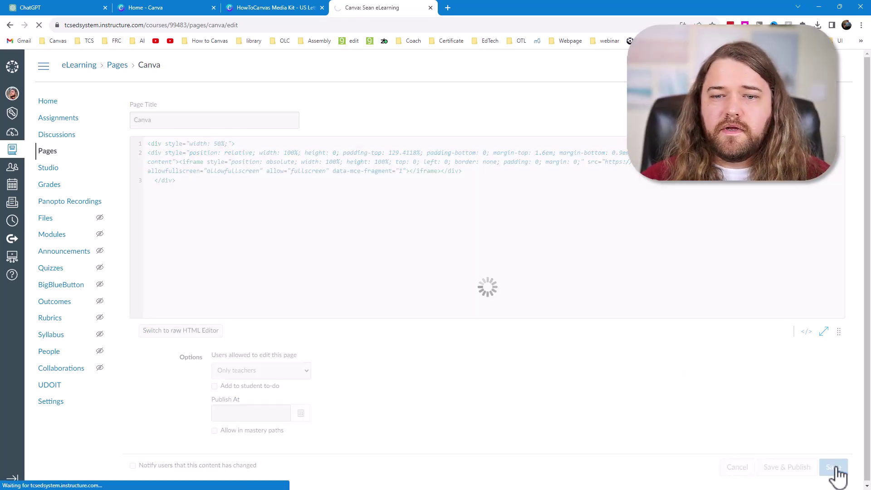
pyautogui.scroll(-2, 565, 358)
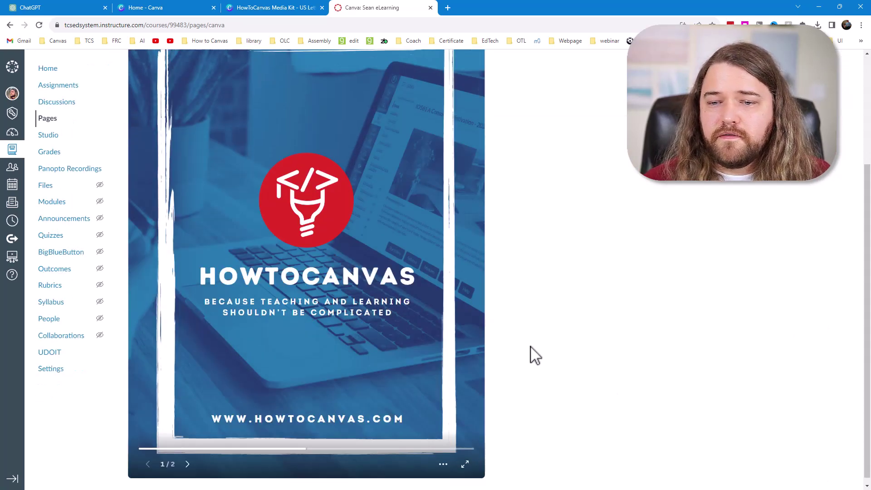
pyautogui.scroll(2, 499, 317)
pyautogui.click(448, 280)
pyautogui.click(171, 285)
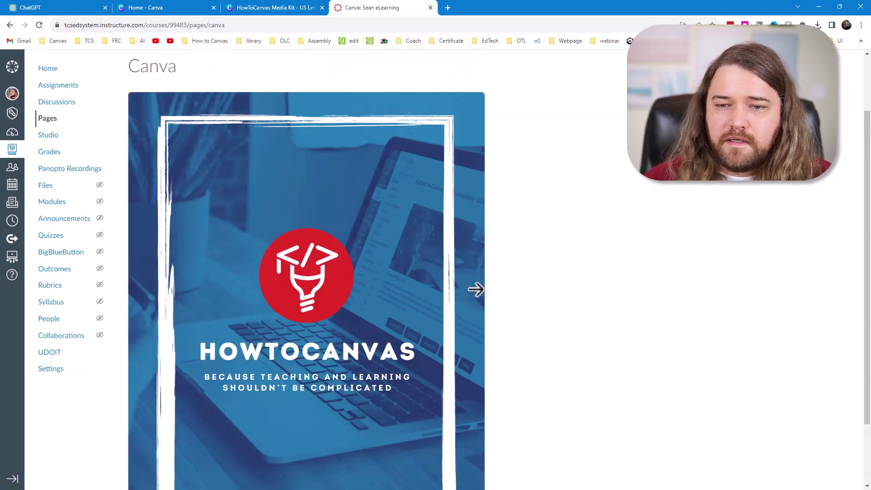
pyautogui.click(476, 290)
pyautogui.scroll(-3, 482, 317)
pyautogui.scroll(3, 507, 349)
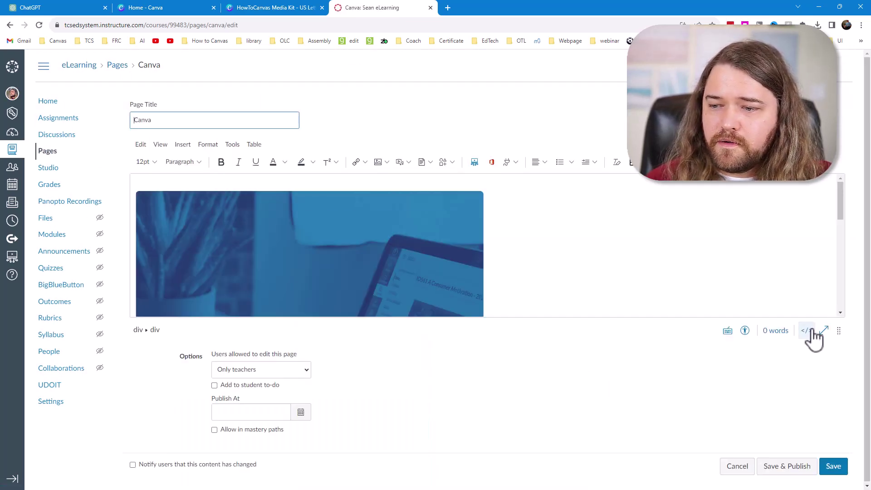
# - In the HTML source, add margin: 50px; and class="shadow5" to the wrapper div
pyautogui.click(806, 331)
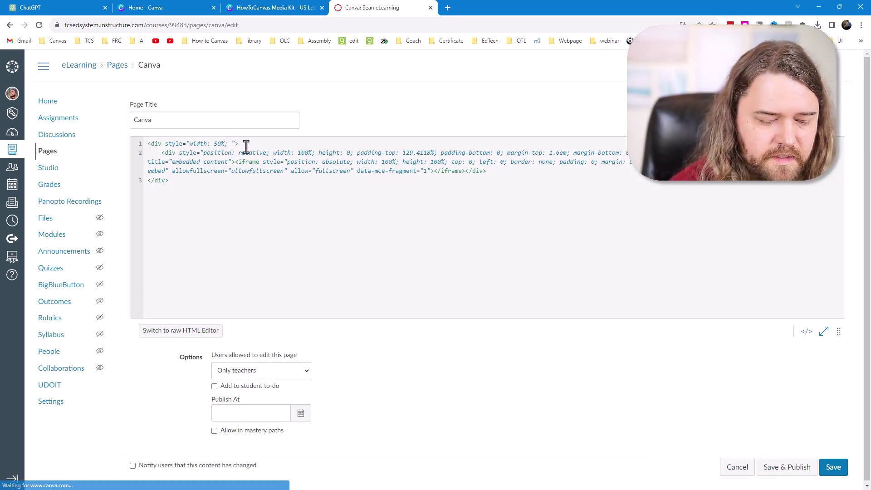
pyautogui.write('margin')
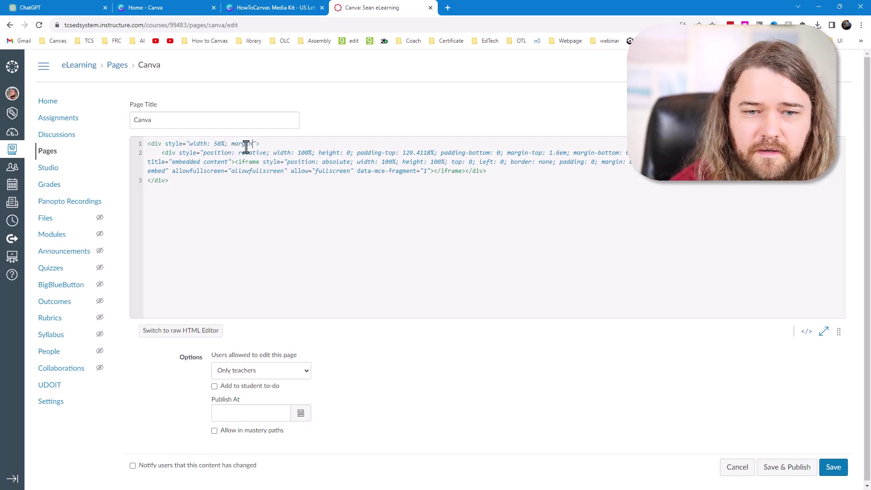
pyautogui.write(': 50px')
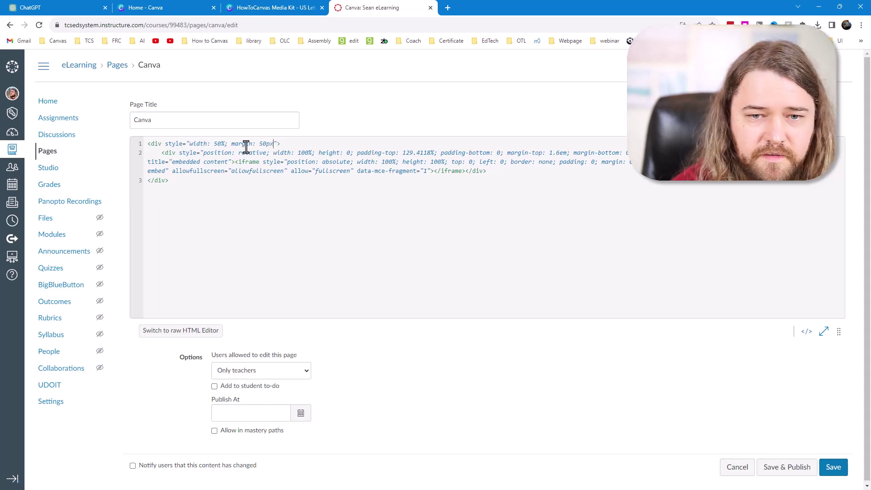
pyautogui.write('; " ')
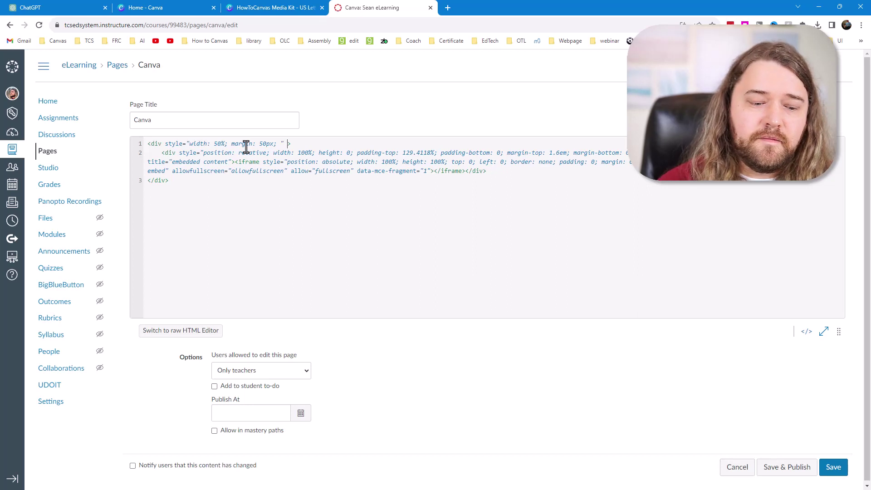
pyautogui.write('class="shadow5')
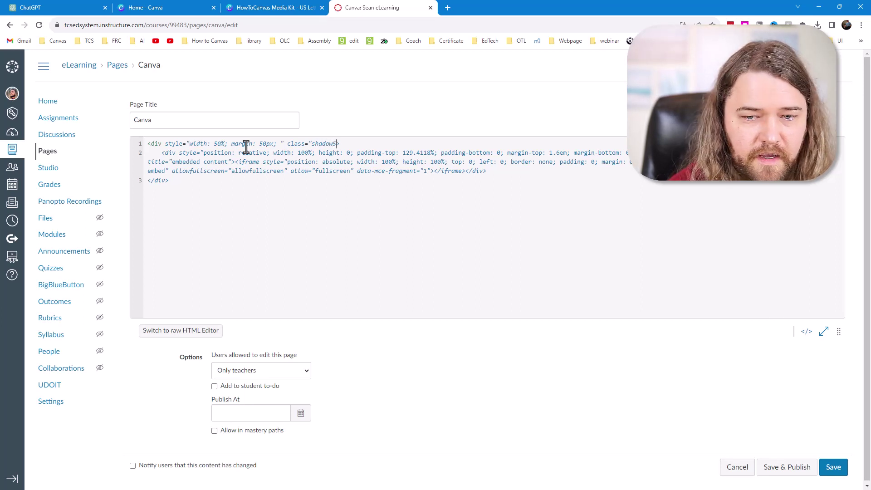
pyautogui.write('"')
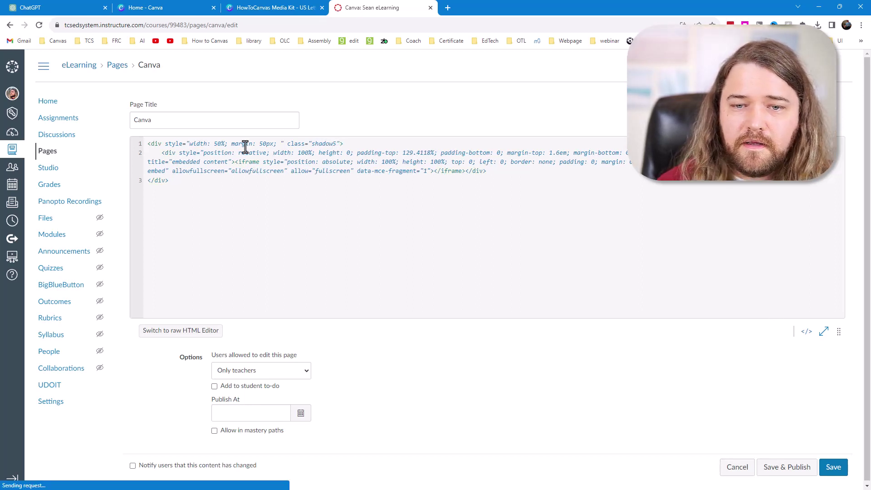
# - Save the page and scroll to check the glowing purple shadow around the half-width embed
pyautogui.click(833, 467)
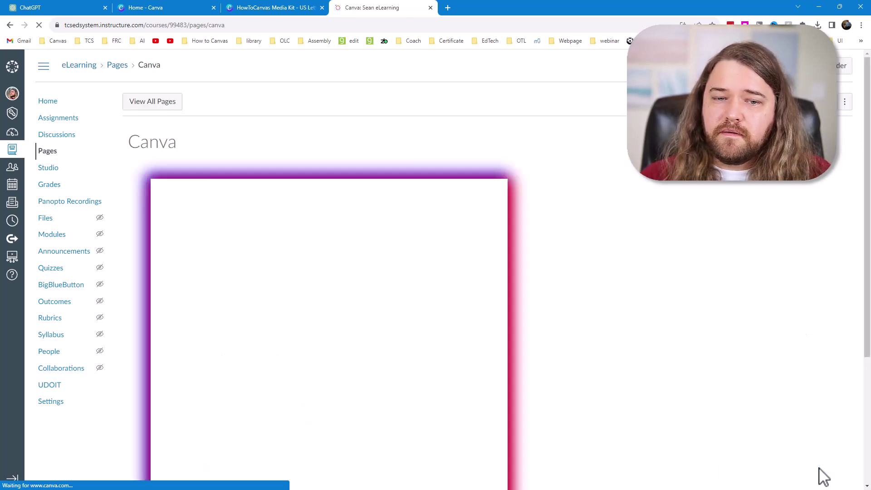
pyautogui.scroll(-4, 414, 287)
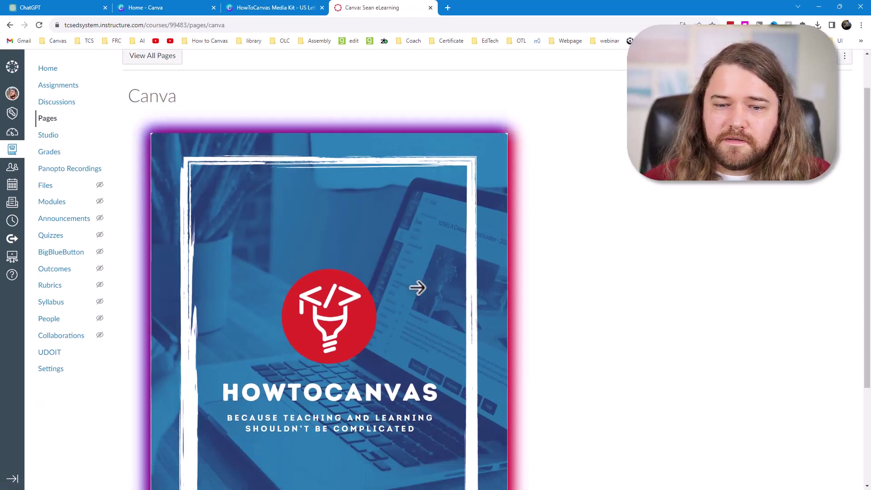
pyautogui.scroll(4, 552, 279)
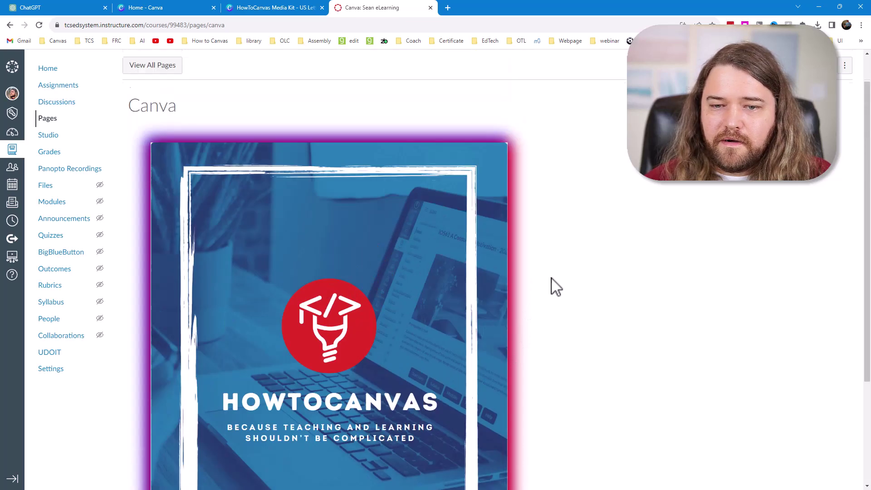